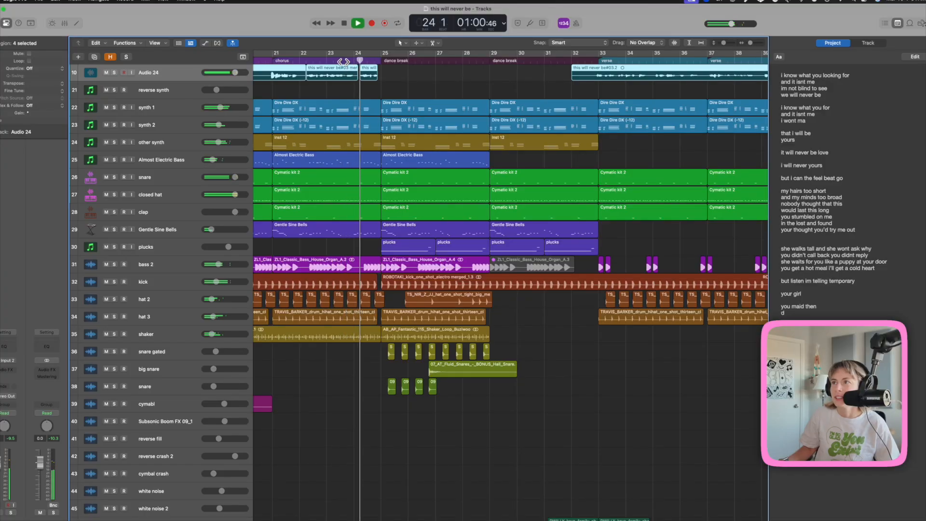
Create a new audio track directly below the Audio 24 vocal track
key(space)
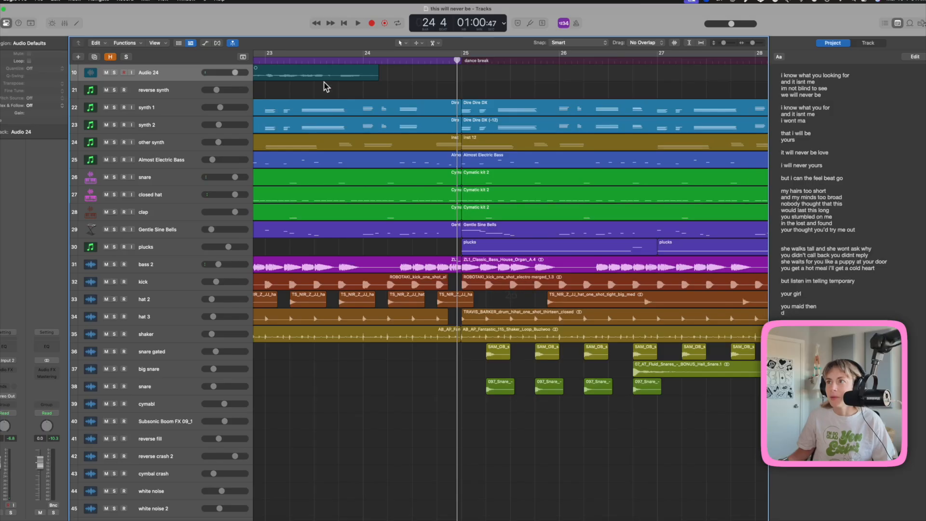
click(337, 60)
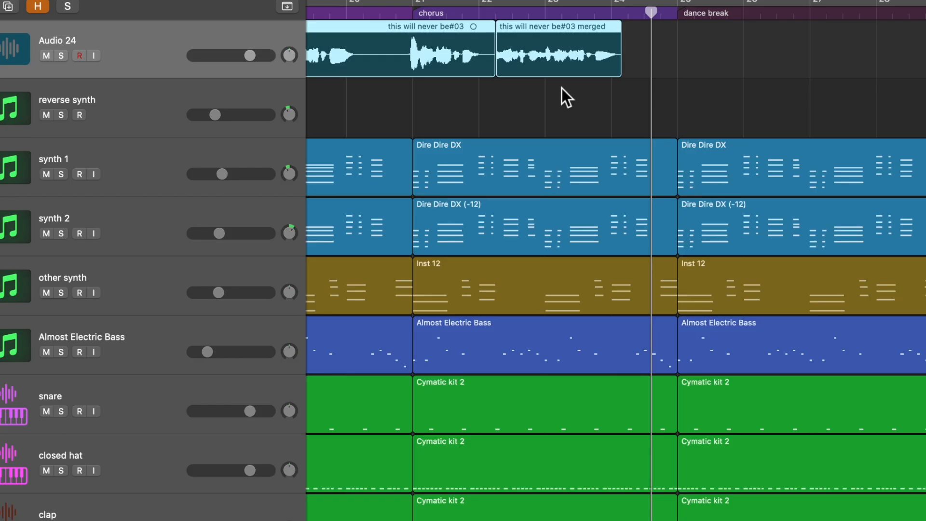
right_click(163, 47)
click(186, 72)
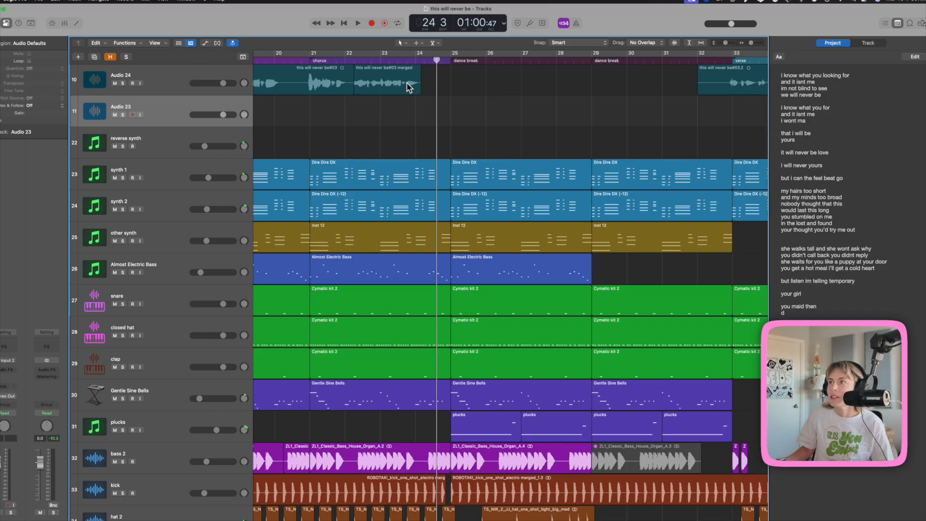
Split off the last vocal note of the chorus at 23 4 1 1 and copy it onto the Audio 23 track
right_click(407, 83)
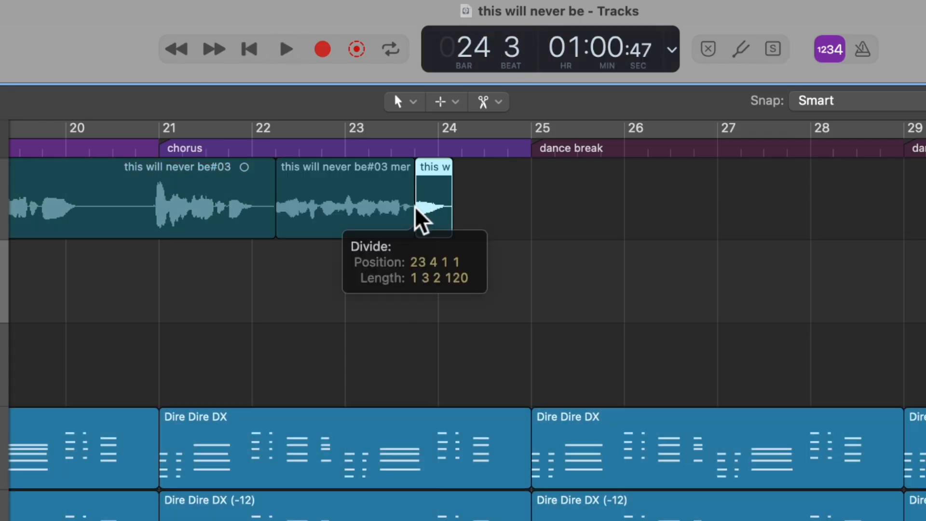
click(415, 85)
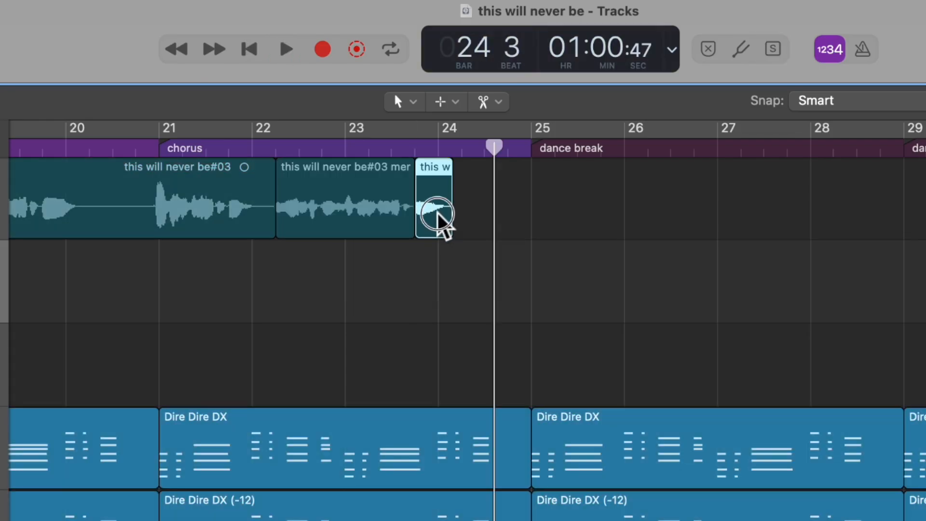
drag(436, 219, 442, 264)
Solo the Audio 23 track and play back the copied vocal note
click(123, 115)
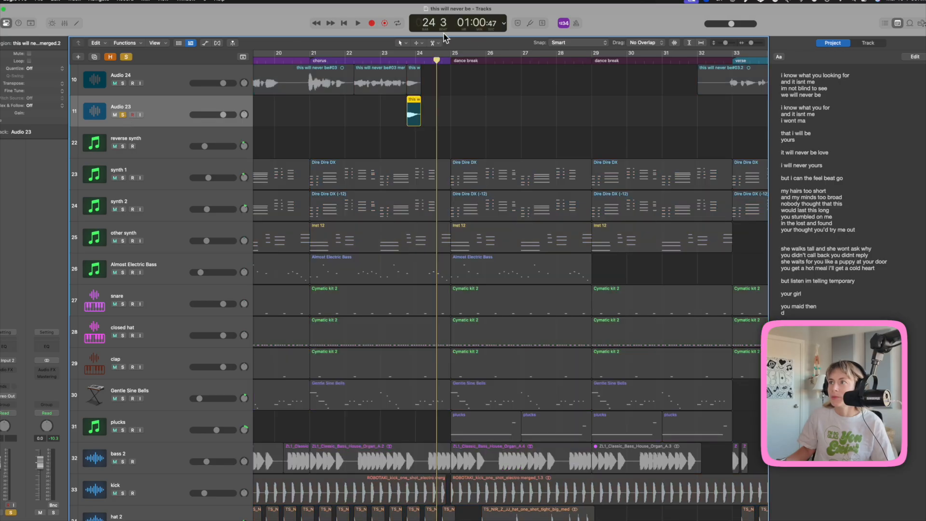
scroll(429, 78, up, 5)
click(330, 60)
key(space)
key(space)
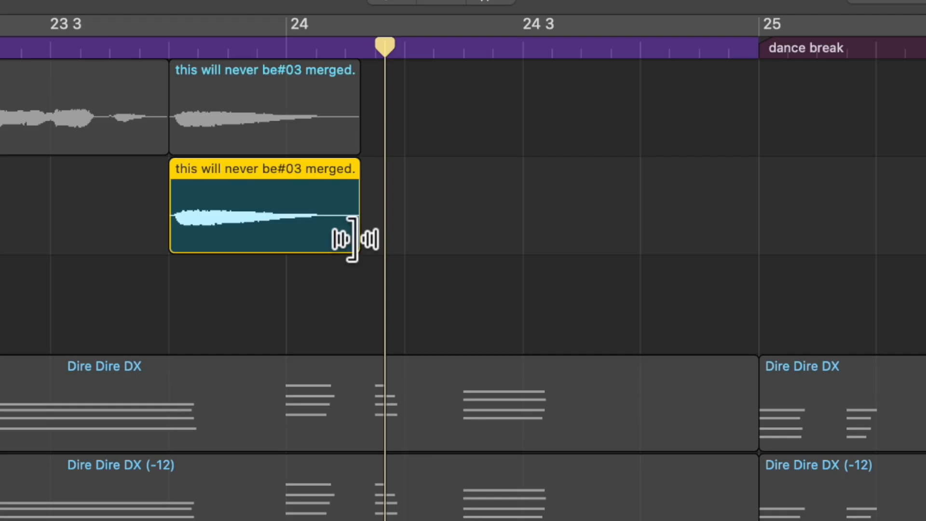
Time-stretch the copied vocal note on Audio 23 to reach about the start of bar 25, and audition it
drag(390, 122, 527, 136)
drag(781, 289, 825, 304)
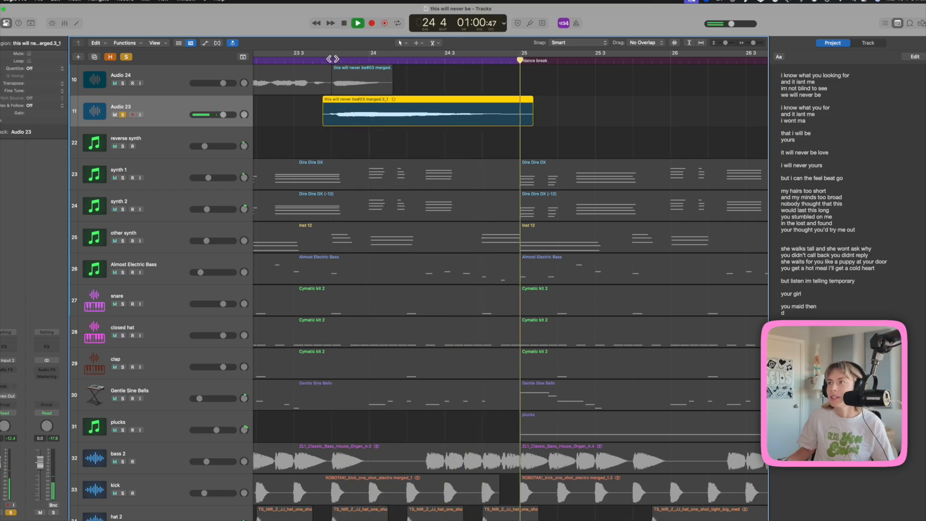
key(space)
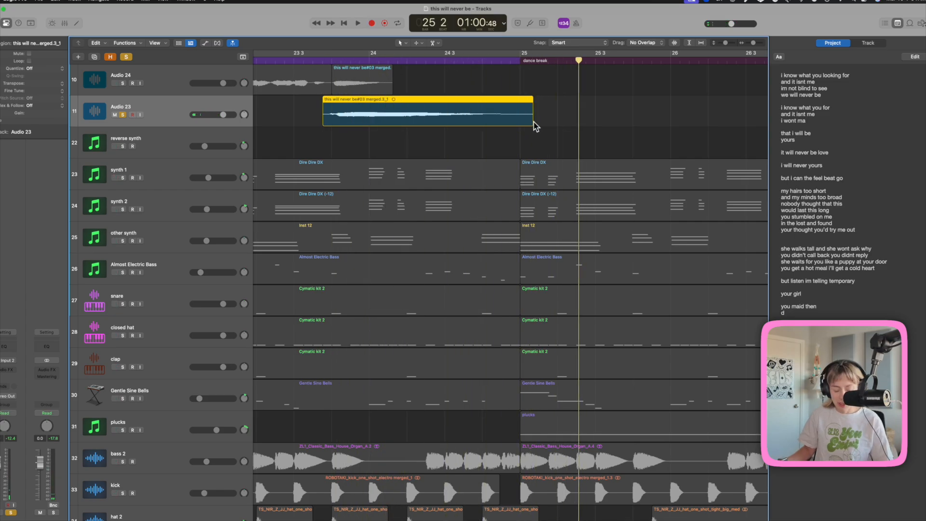
drag(532, 123, 524, 123)
click(325, 58)
key(space)
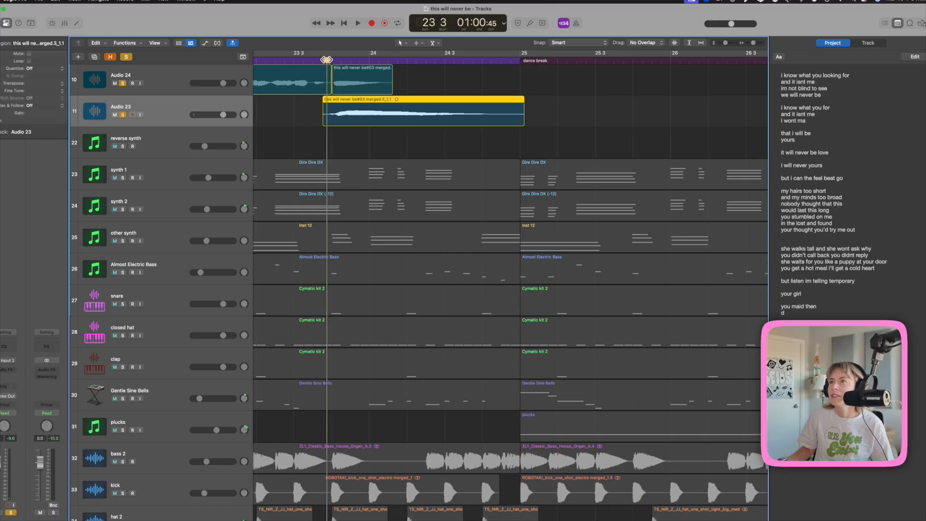
Play the stretched note together with the original Audio 24 vocal, and take the solo off Audio 24
key(space)
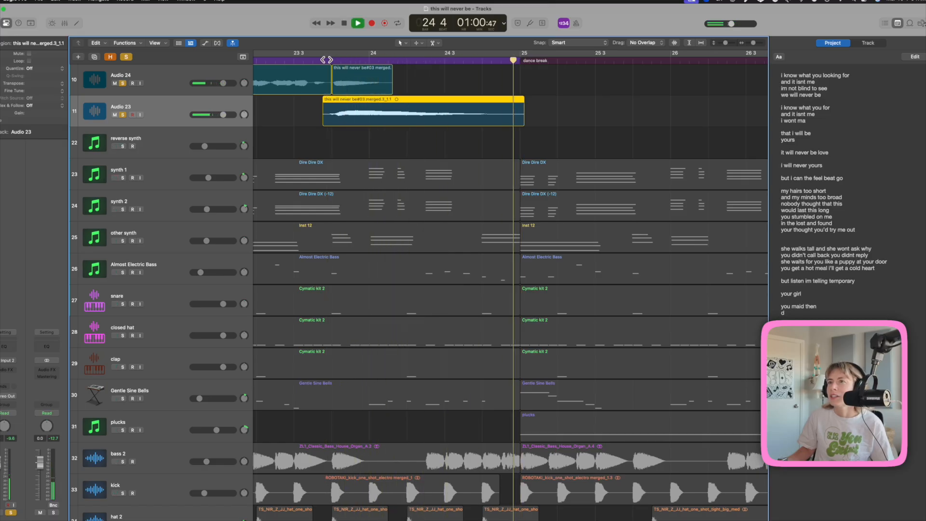
key(space)
click(124, 83)
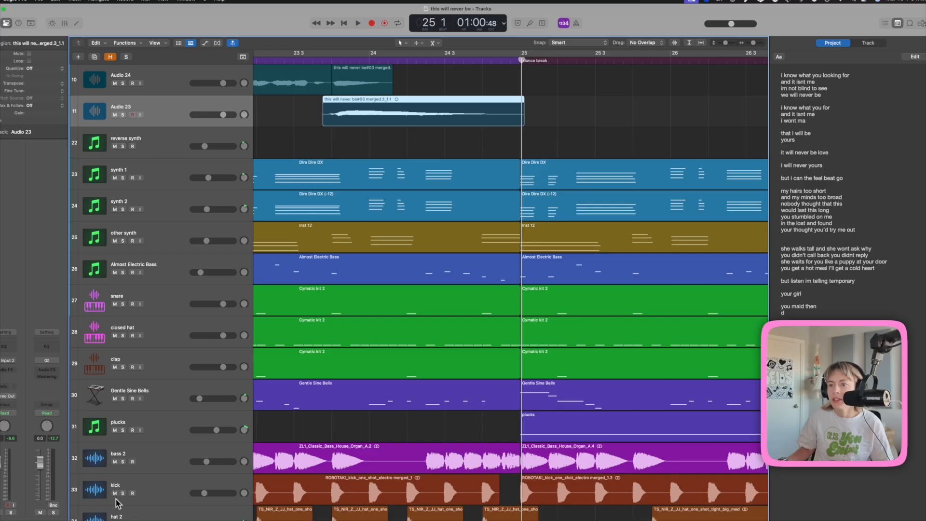
Solo the kick track and listen to its pattern leading up to the dance break at bar 25
click(123, 493)
key(space)
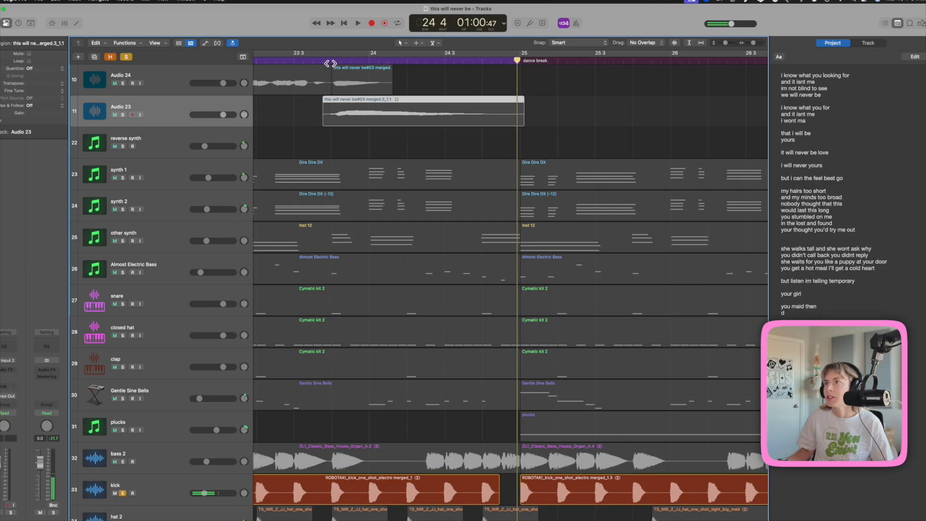
click(330, 61)
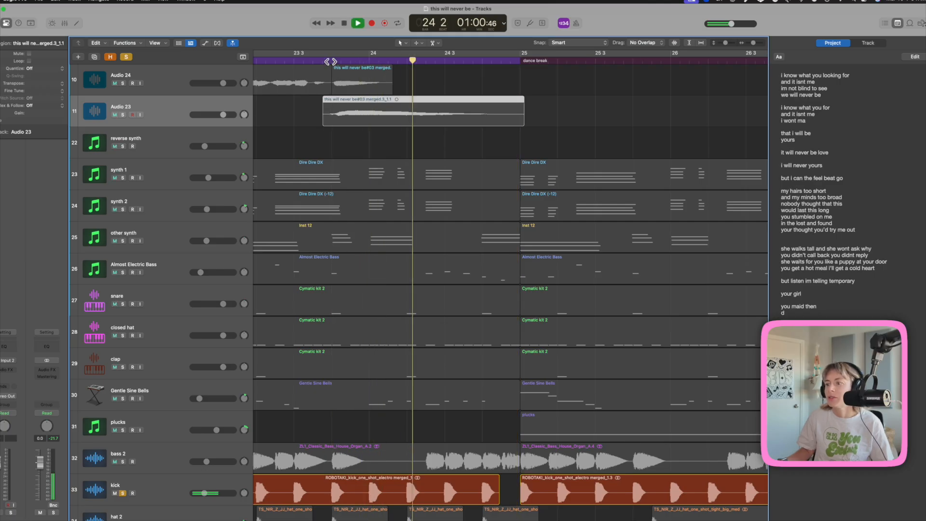
key(space)
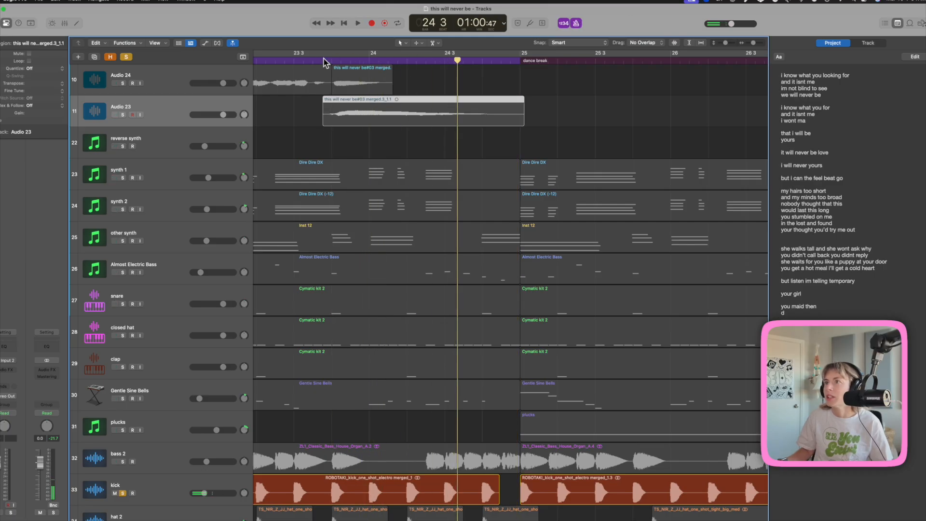
key(space)
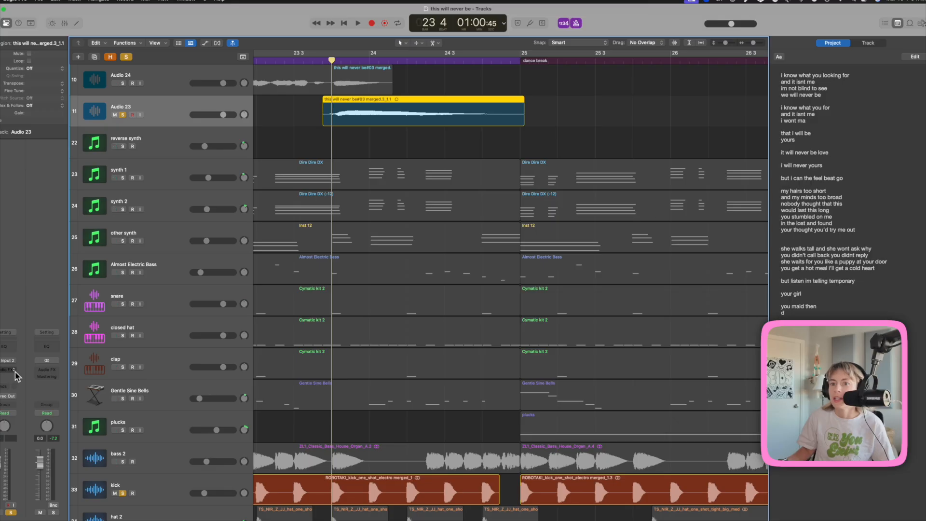
Insert a Noise Gate on the Audio 23 track and set its side chain to the kick (Audio 6)
click(14, 371)
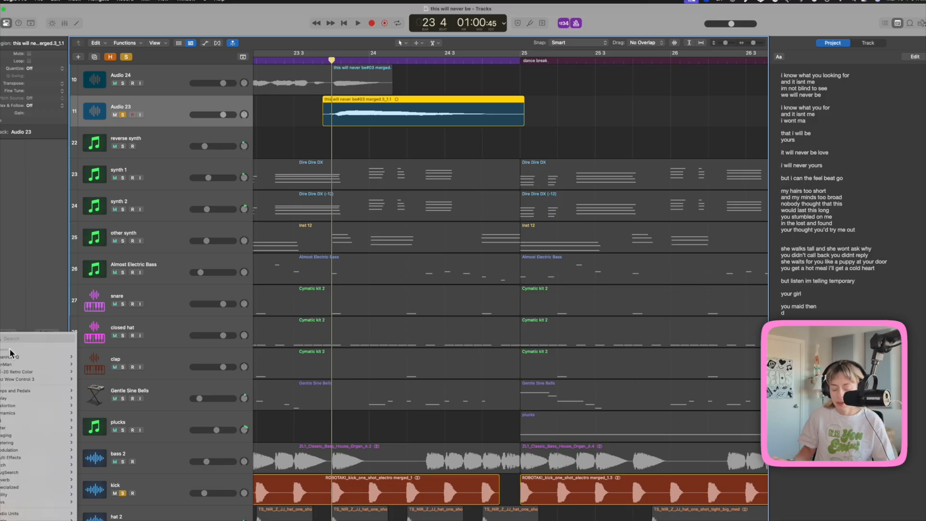
text(nose)
click(12, 386)
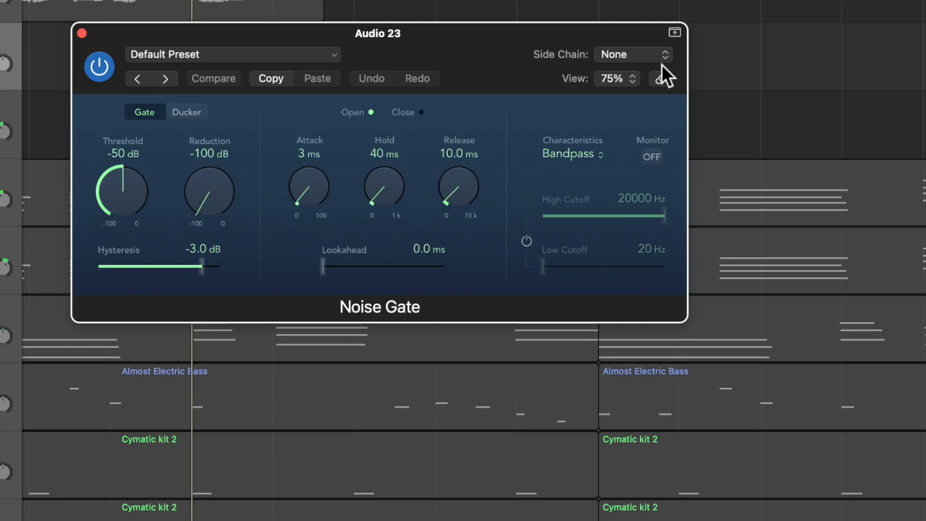
click(664, 56)
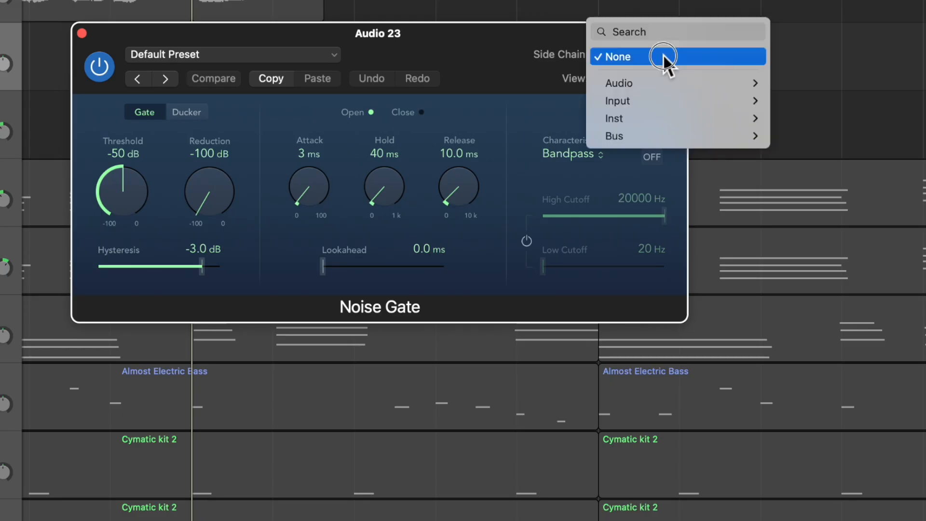
mouse_move(656, 85)
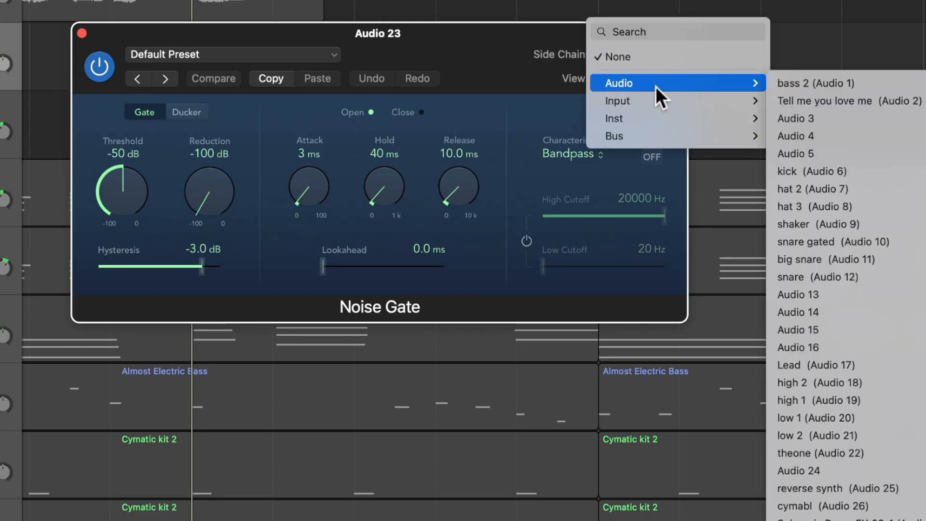
click(812, 171)
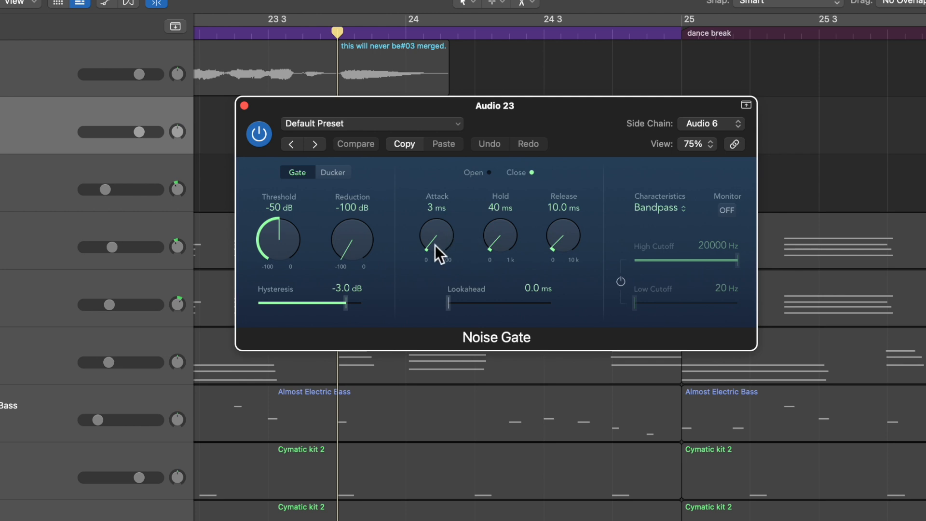
Set the Noise Gate's attack to 29 ms, hold to 110 ms and hysteresis to -8.0 dB during playback
drag(435, 245, 429, 195)
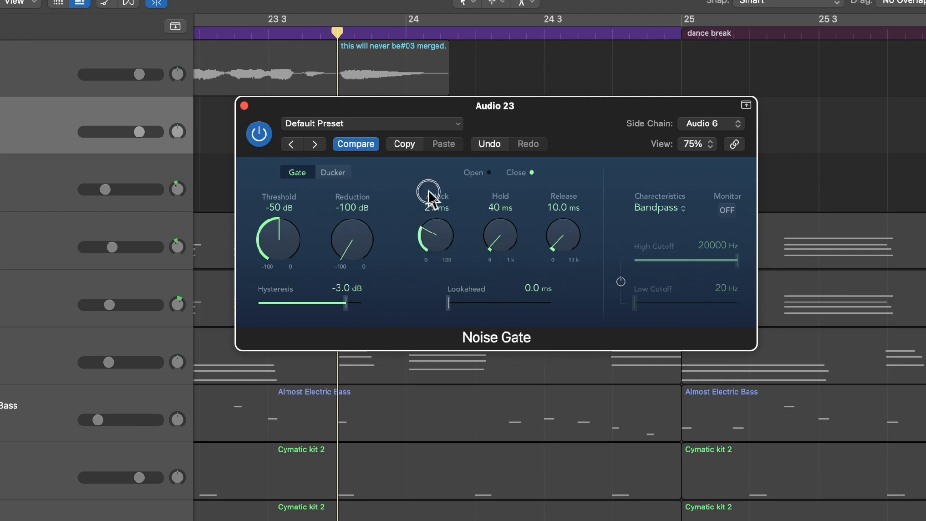
drag(544, 130, 553, 257)
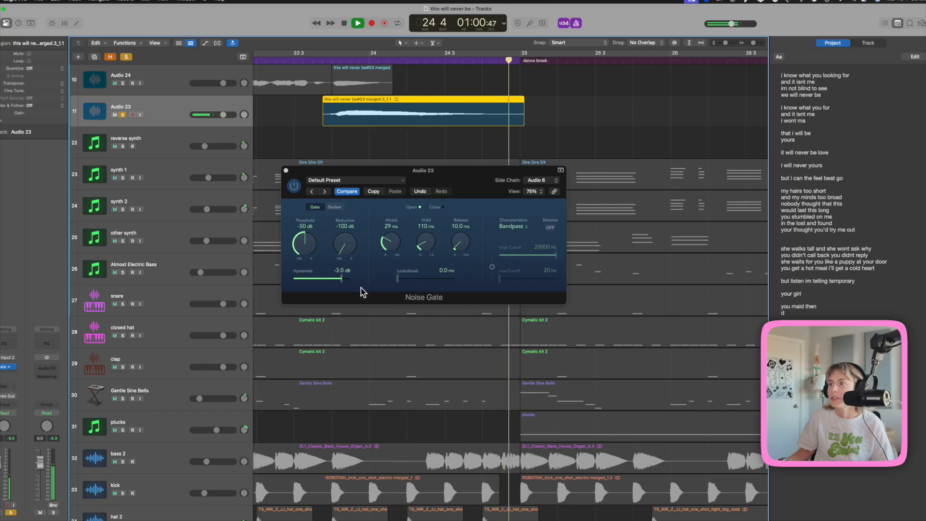
drag(343, 280, 329, 283)
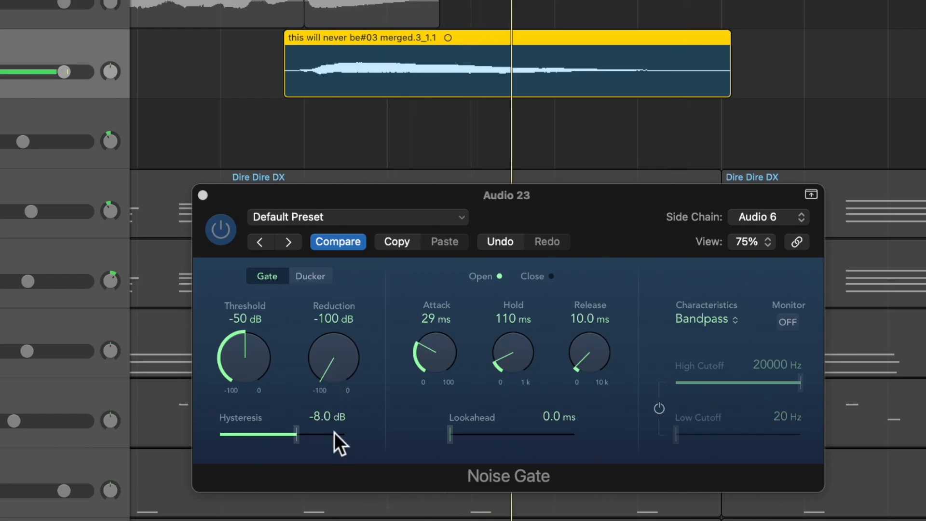
drag(440, 371, 441, 380)
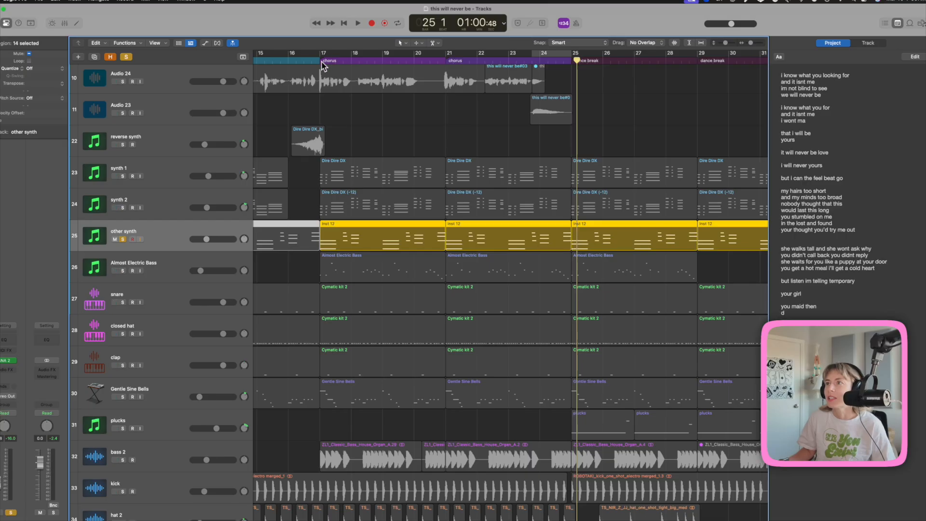
Listen to the soloed other synth track from the chorus at bar 17 and clear its solo
click(321, 61)
key(space)
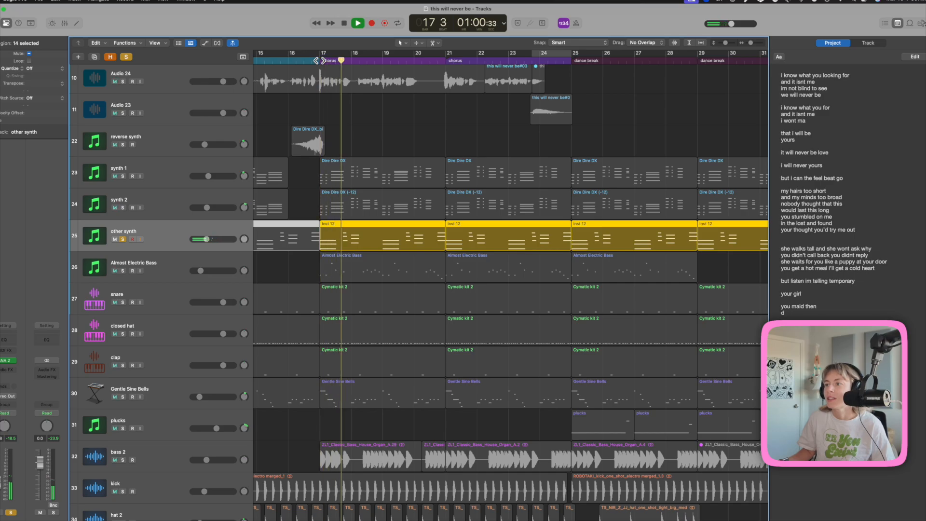
key(space)
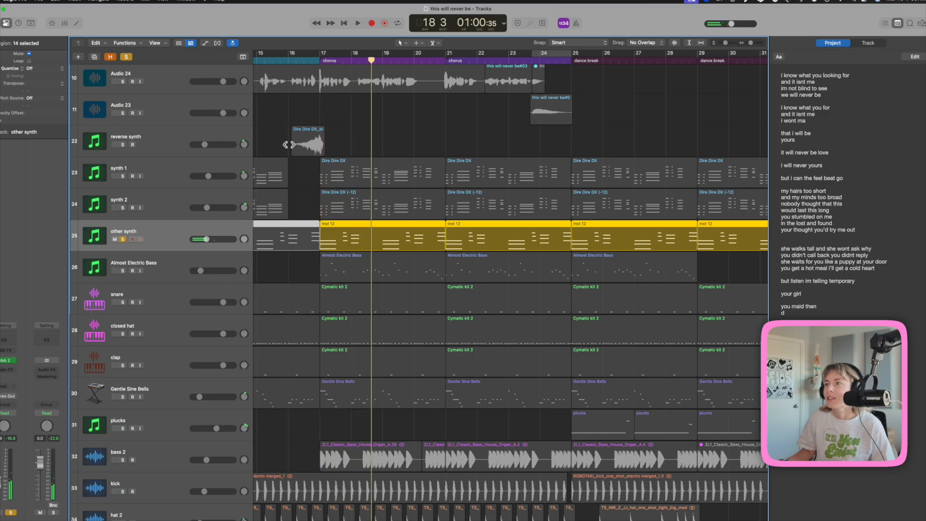
click(123, 208)
click(123, 207)
click(123, 239)
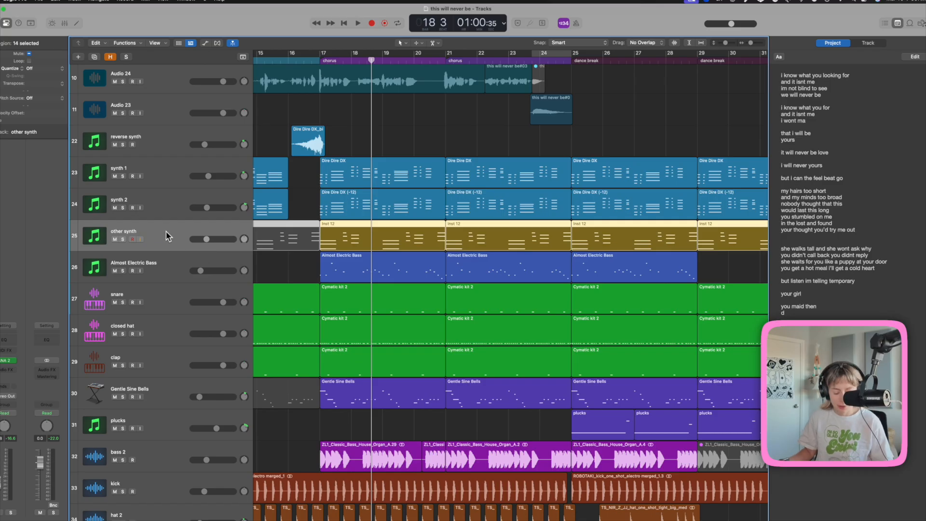
Duplicate the other synth track together with its regions and open the copy's software instrument
key(super+d)
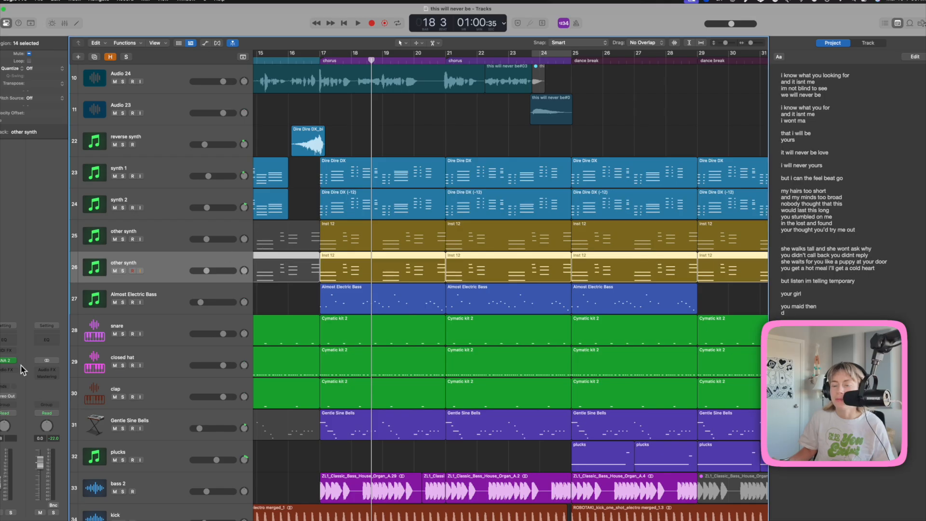
click(5, 361)
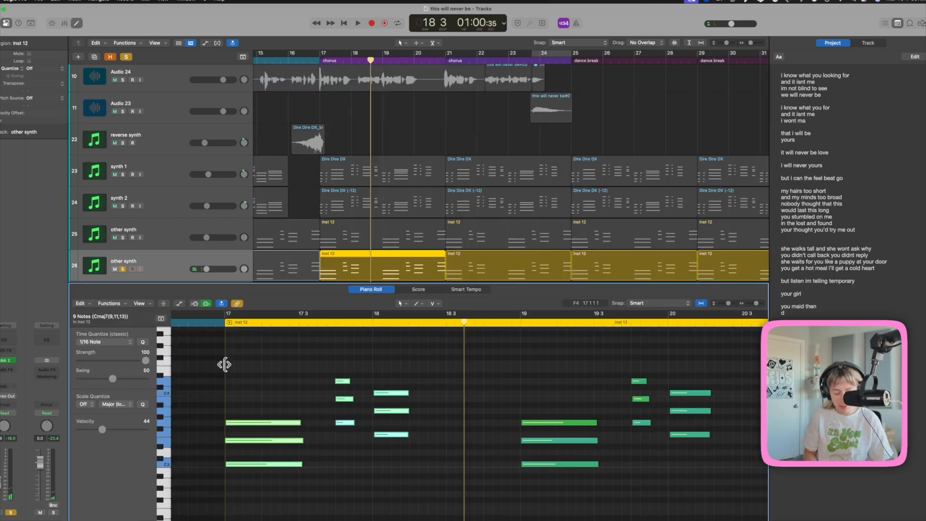
Force the selected notes in the duplicated synth's bar 17 region legato, keeping the overlapped chord notes, and play bars 17 to 21 as a cycle
key(shift+backslash)
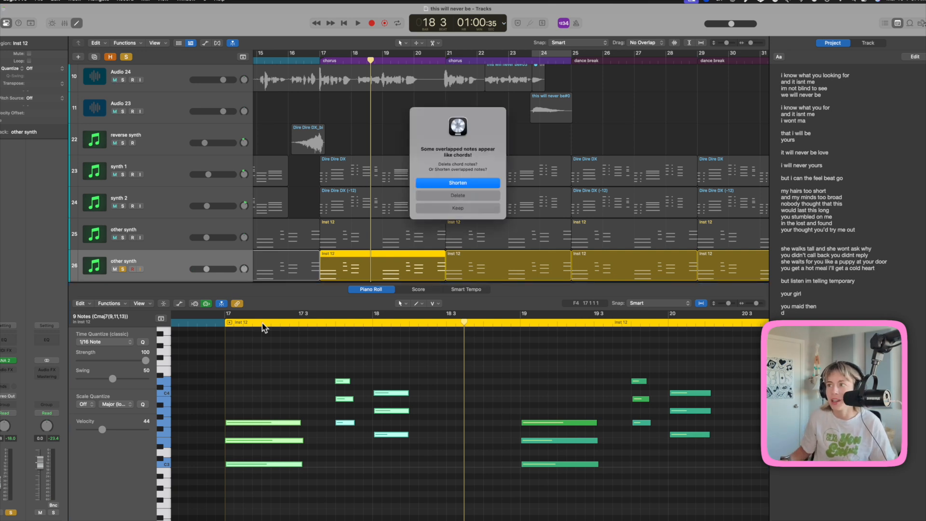
click(481, 208)
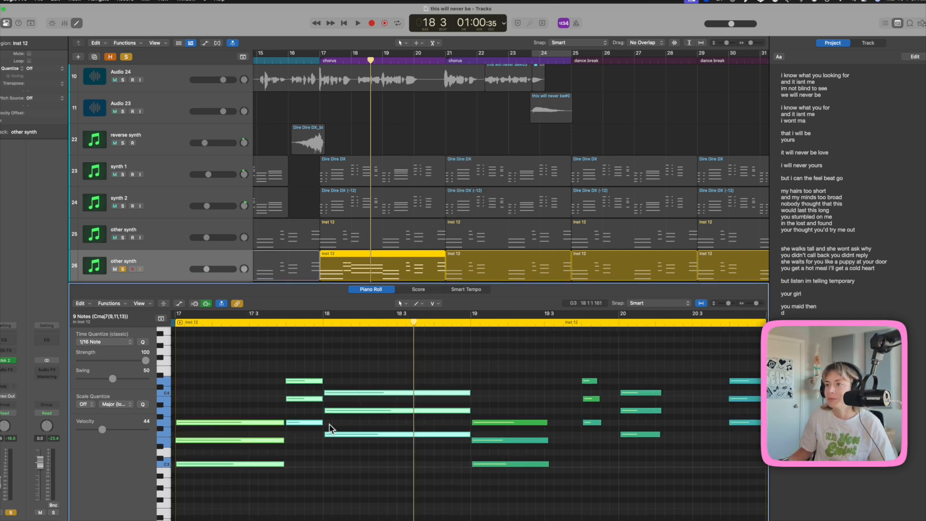
scroll(331, 453, left, 2)
drag(320, 56, 445, 57)
key(space)
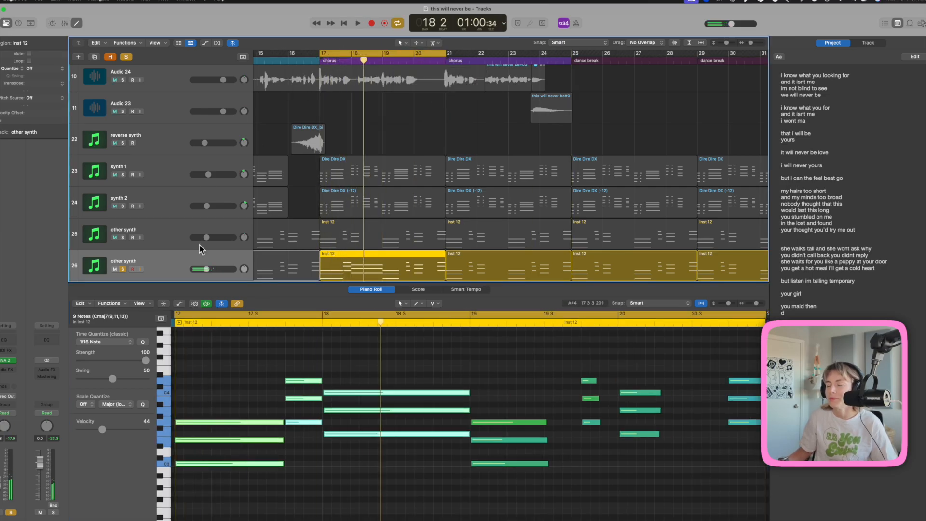
Solo the shaker track and play its loop from the chorus at bar 17
scroll(217, 228, down, 5)
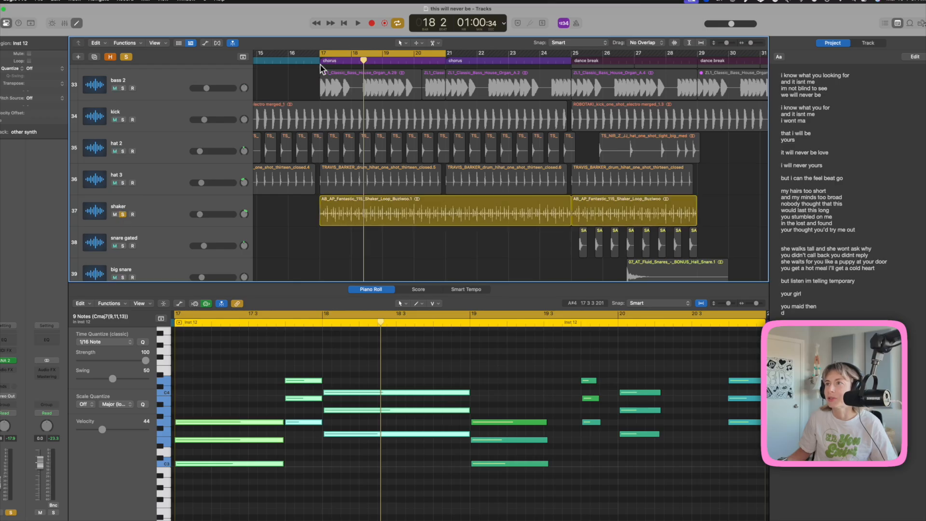
key(space)
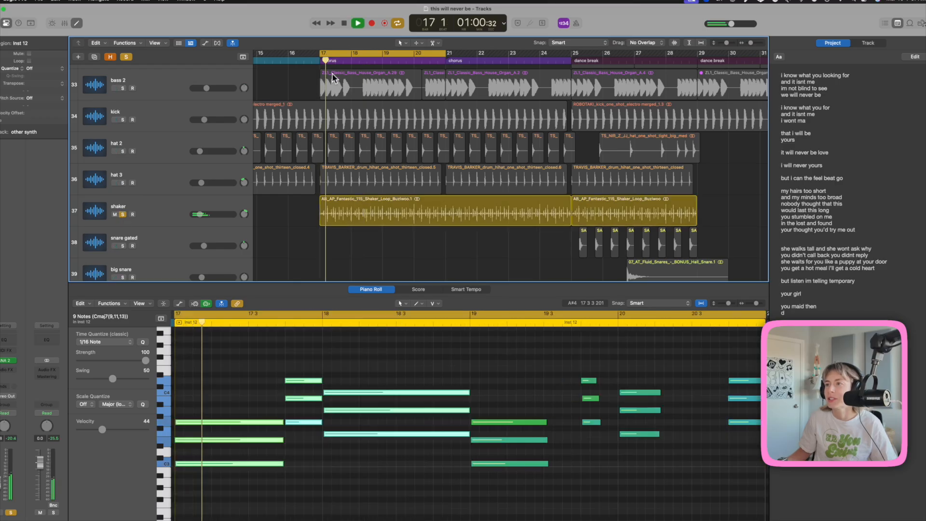
Stop playback and bounce the duplicated other synth track in place to a new track with normalizing off
key(space)
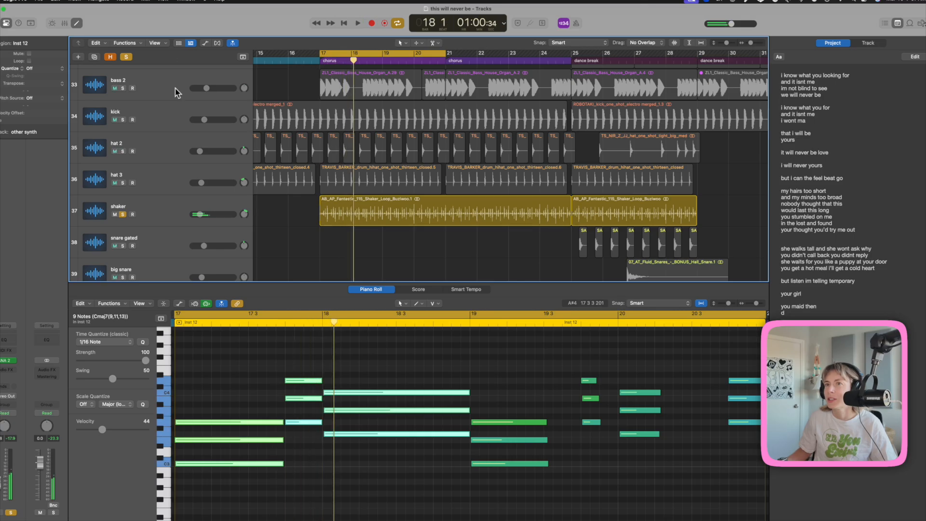
scroll(348, 171, up, 10)
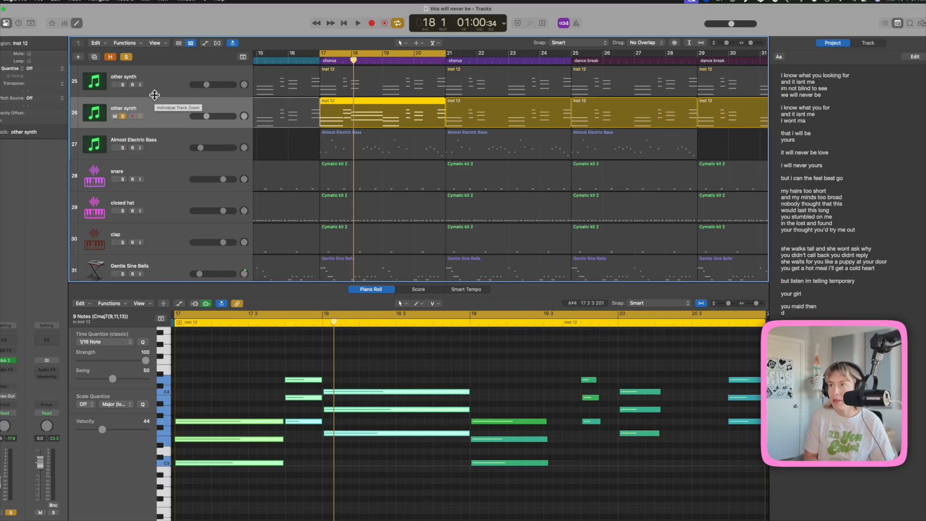
key(ctrl+b)
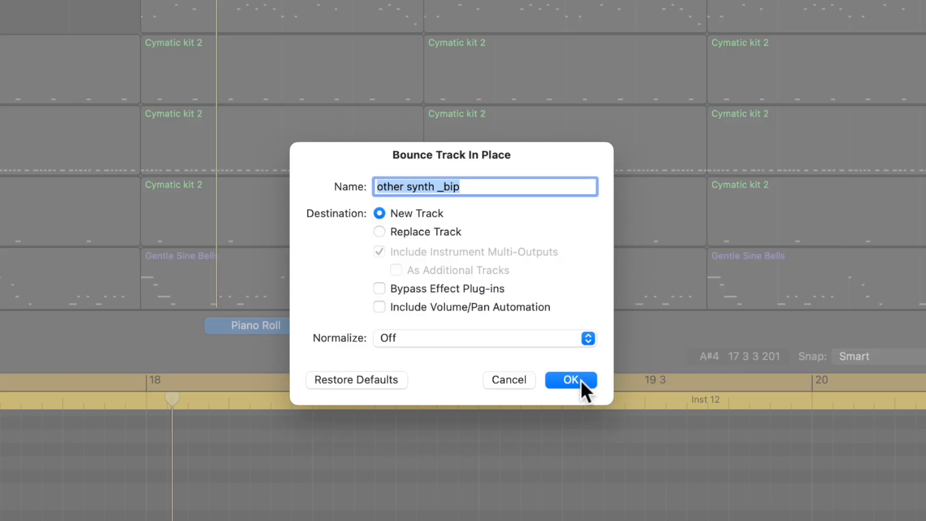
click(570, 380)
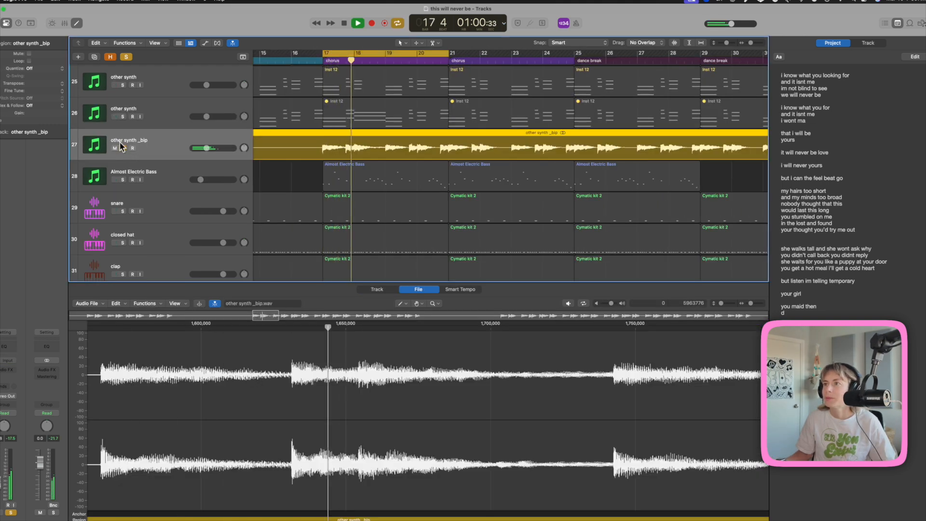
Side-chain the Noise Gate on the bounced other synth track to the shaker track (Audio 9)
scroll(232, 144, down, 6)
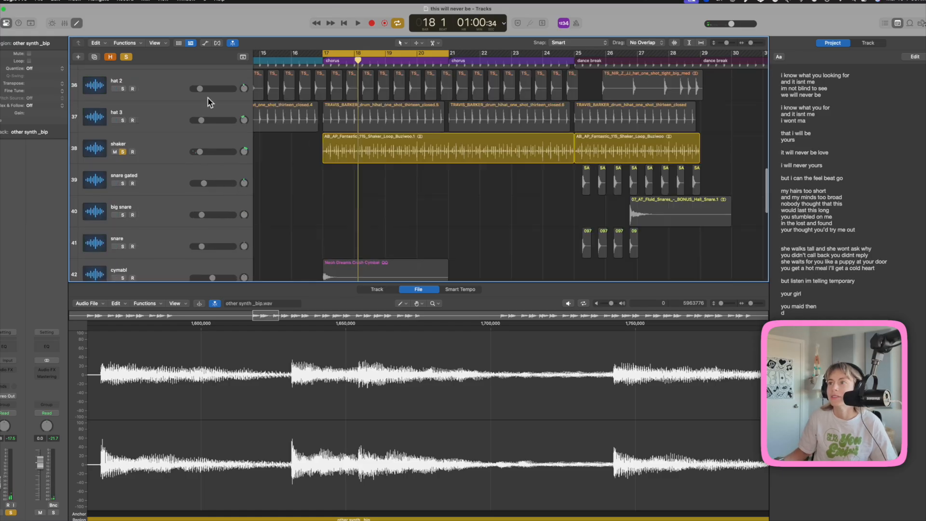
scroll(121, 164, up, 7)
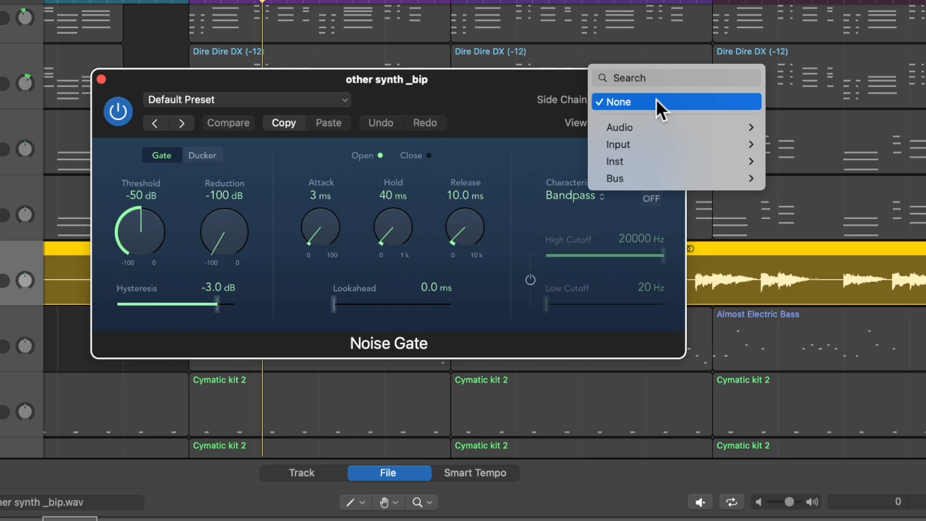
mouse_move(654, 128)
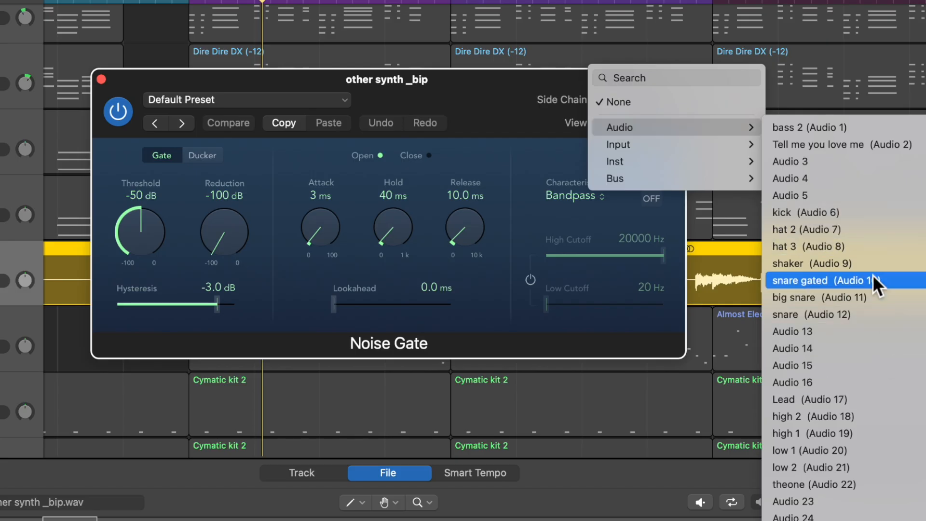
click(819, 263)
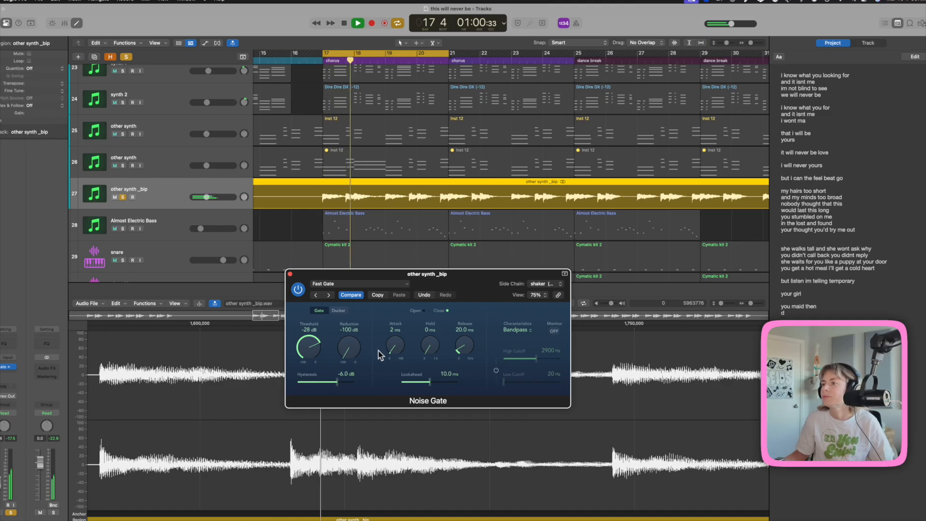
Set the bounced synth's Noise Gate attack to 23 ms and try its hold and hysteresis controls during playback
click(392, 351)
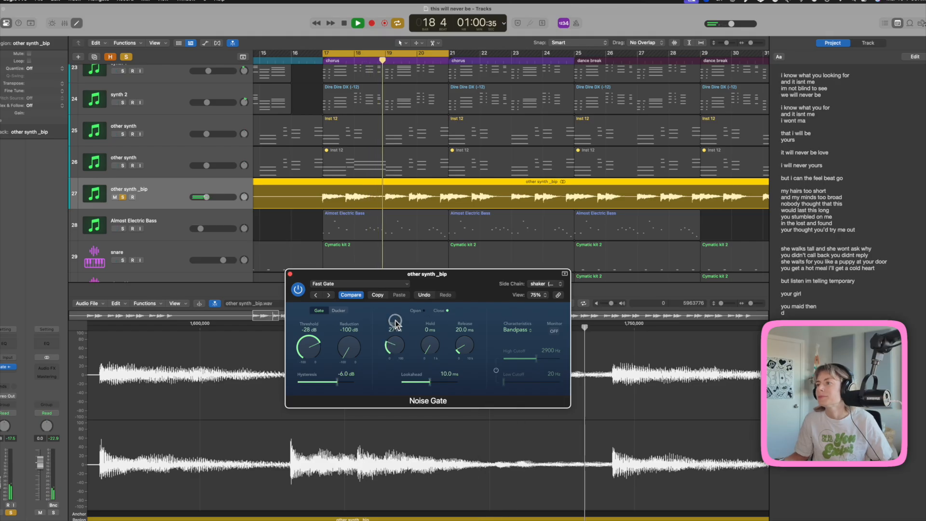
drag(431, 350, 428, 333)
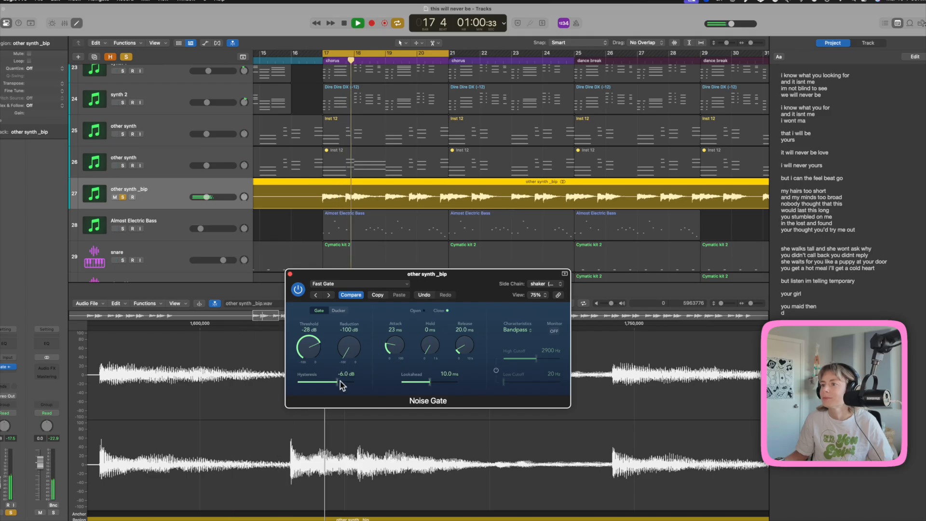
drag(338, 385, 337, 384)
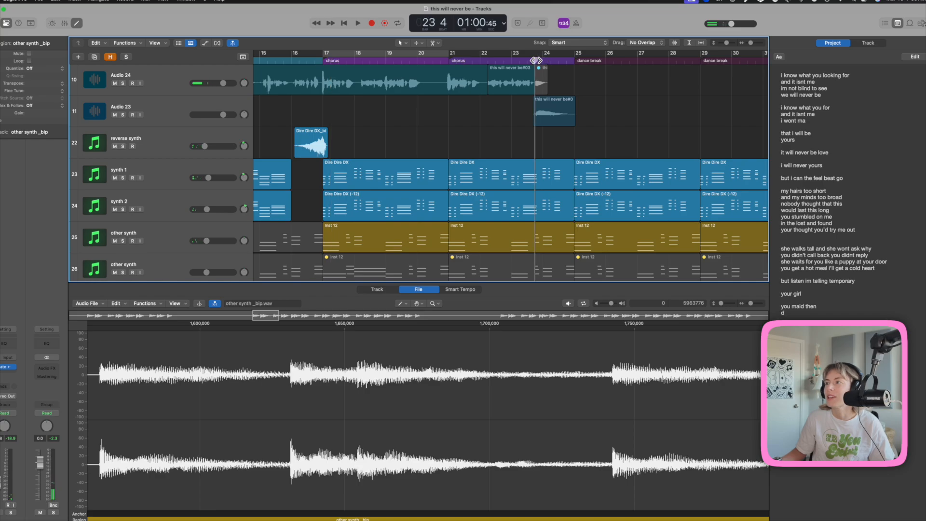
Play the end of the second chorus from bar 23, beat 4, and add Vocal Transformer to the Audio 23 track
key(space)
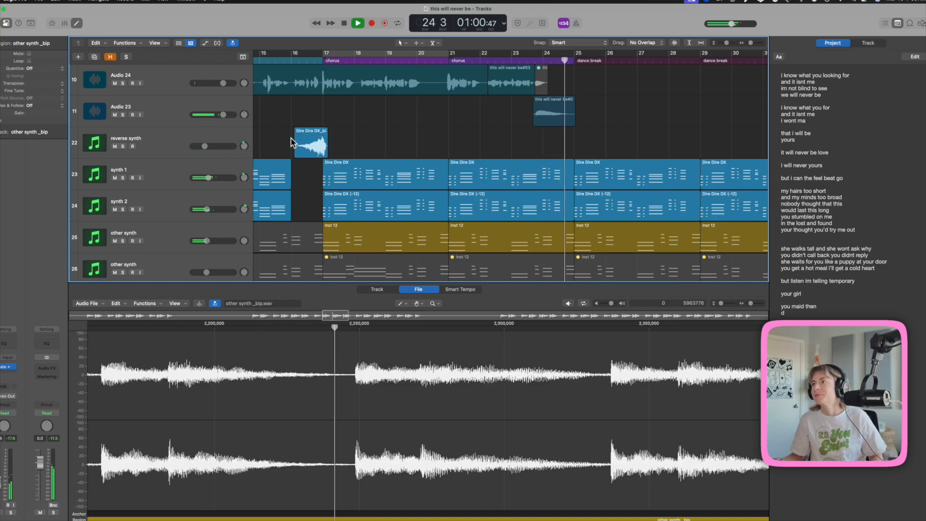
key(space)
click(173, 100)
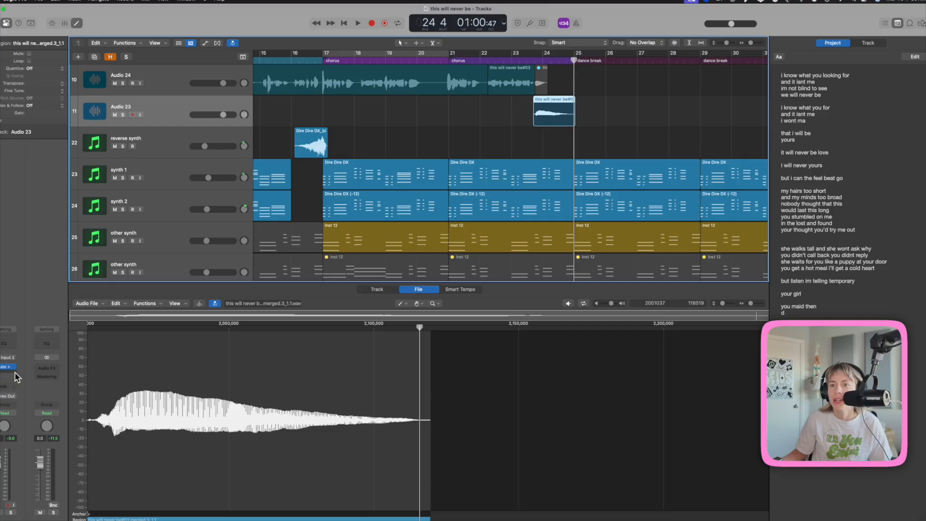
click(12, 366)
mouse_move(12, 369)
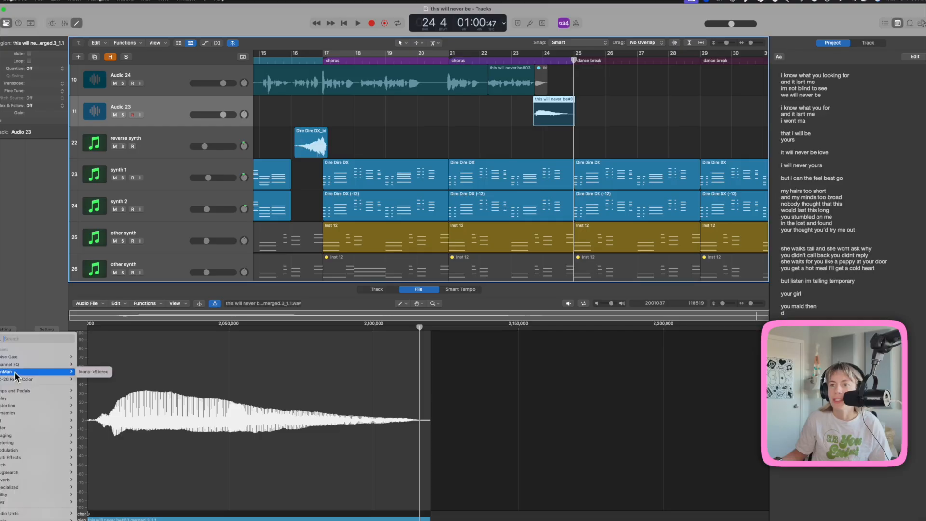
text(Vocal)
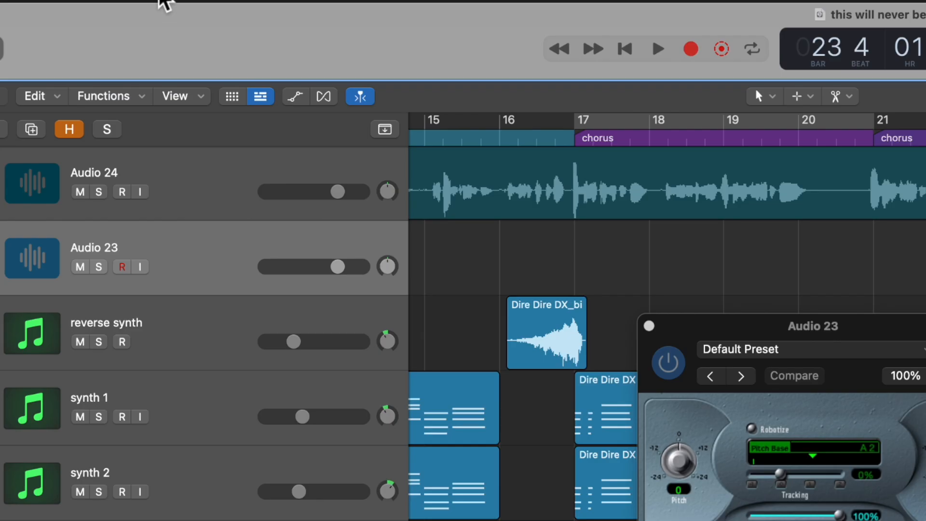
Show track automation, select Vocal Transformer's Pitch as the Audio 23 automation parameter, and set the track's automation mode to Latch
click(161, 1)
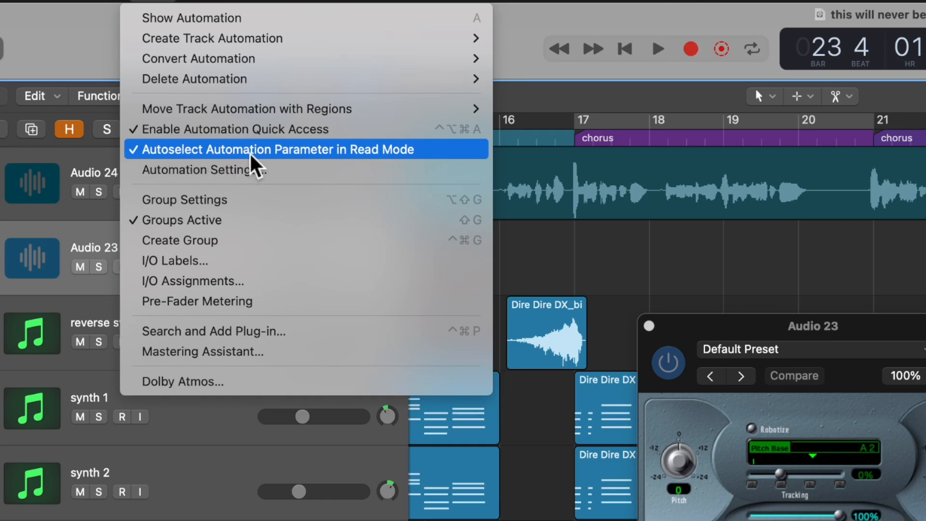
click(511, 168)
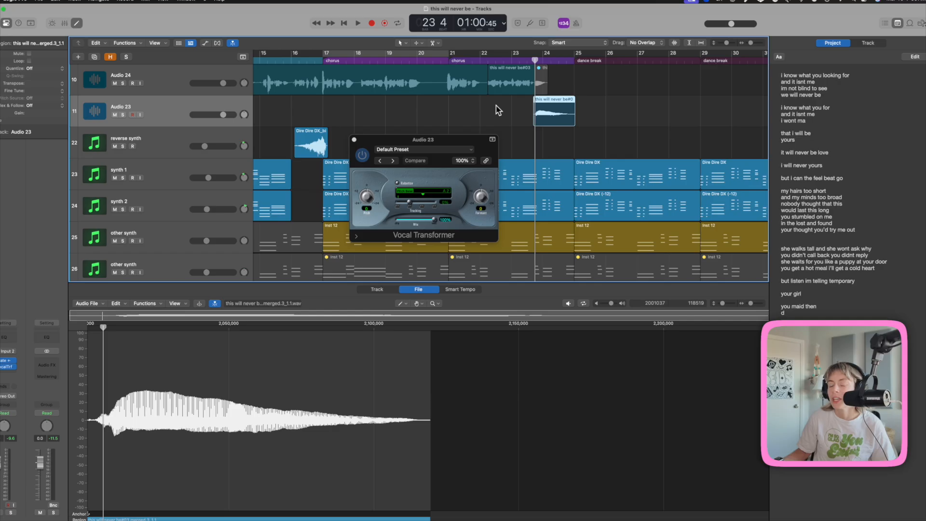
key(a)
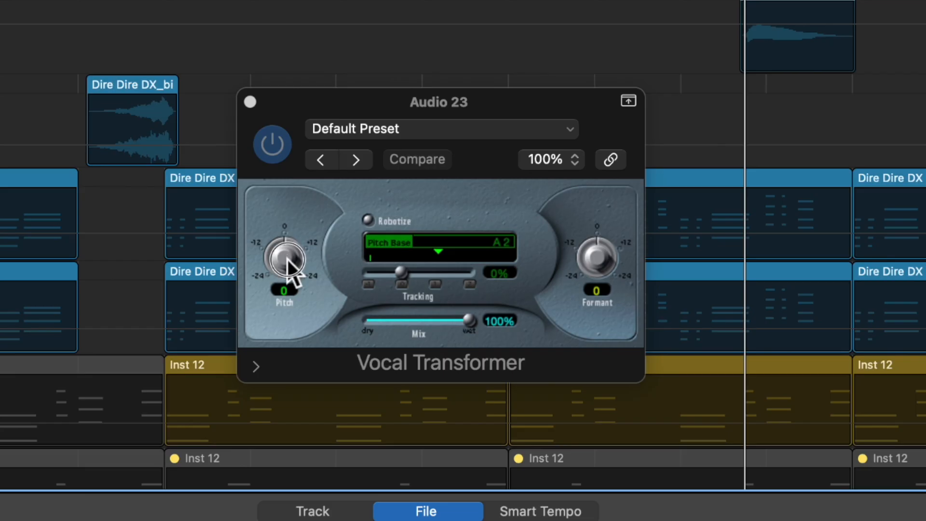
click(288, 261)
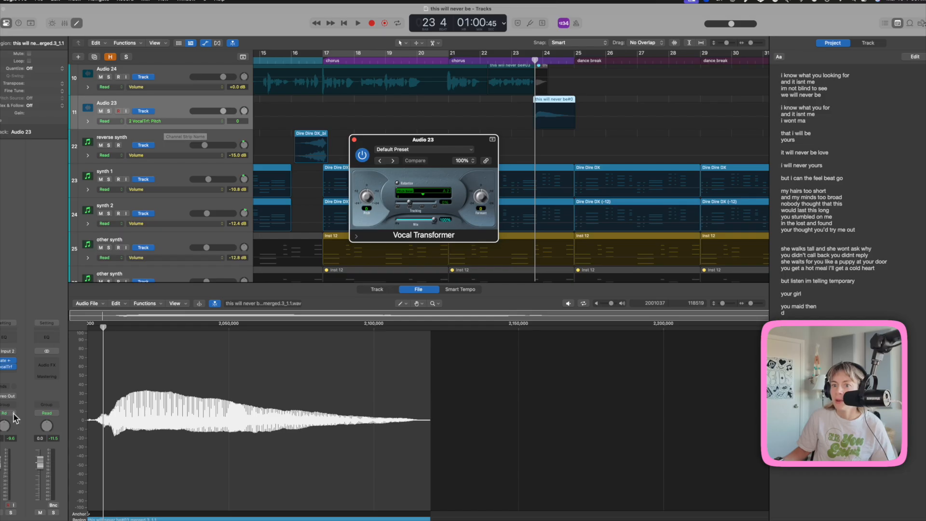
click(13, 413)
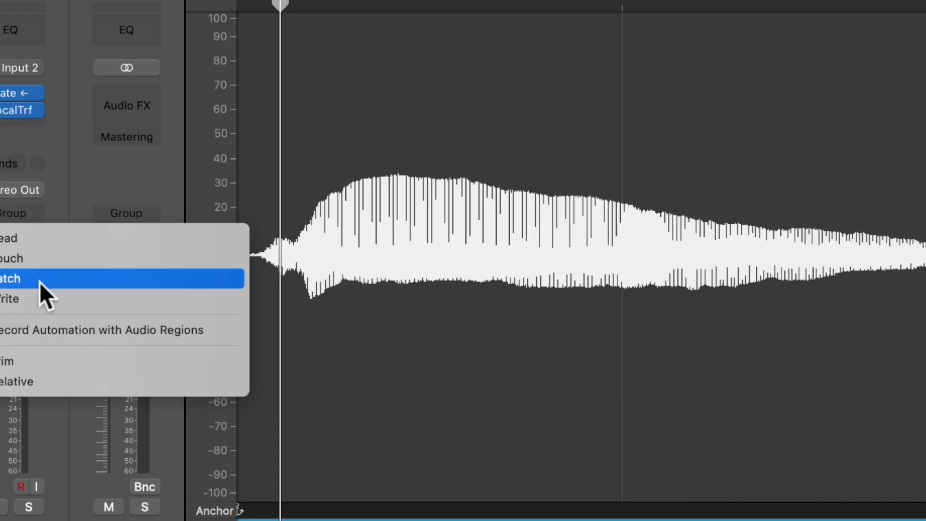
click(39, 282)
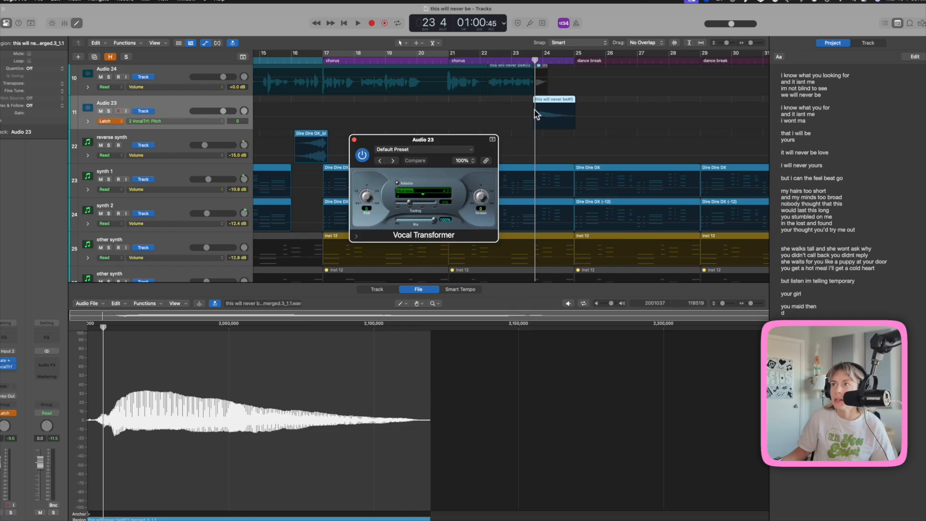
Record Vocal Transformer automation over the Audio 23 note during playback, lowering the formant to -7 and turning the pitch down
click(355, 24)
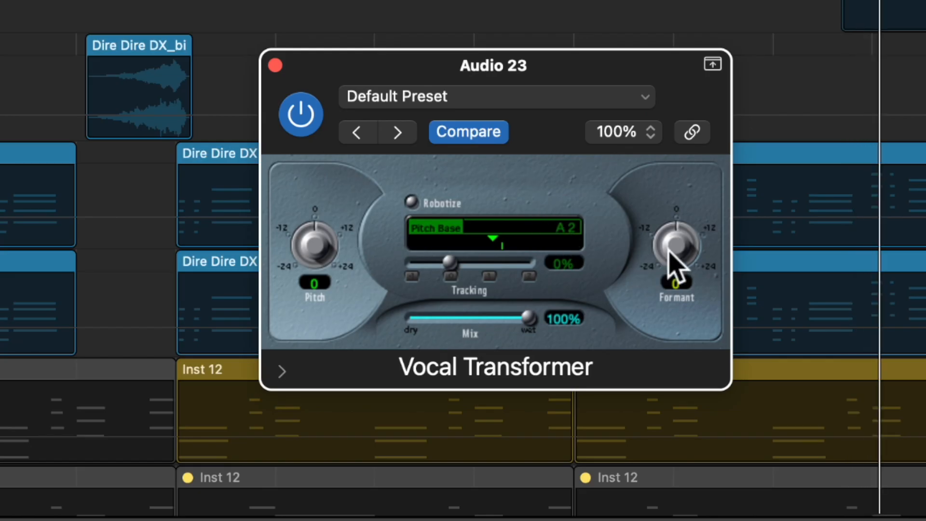
drag(482, 200, 478, 225)
drag(667, 330, 675, 377)
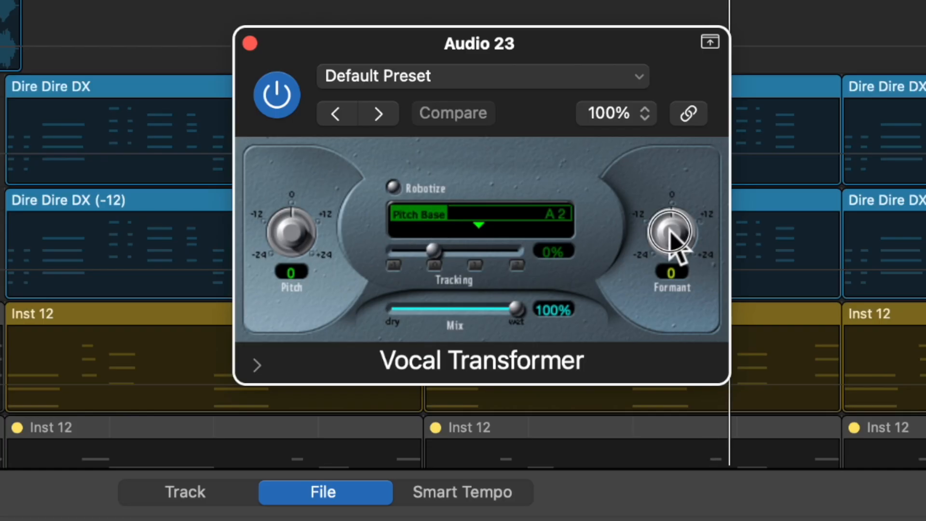
drag(669, 231, 661, 282)
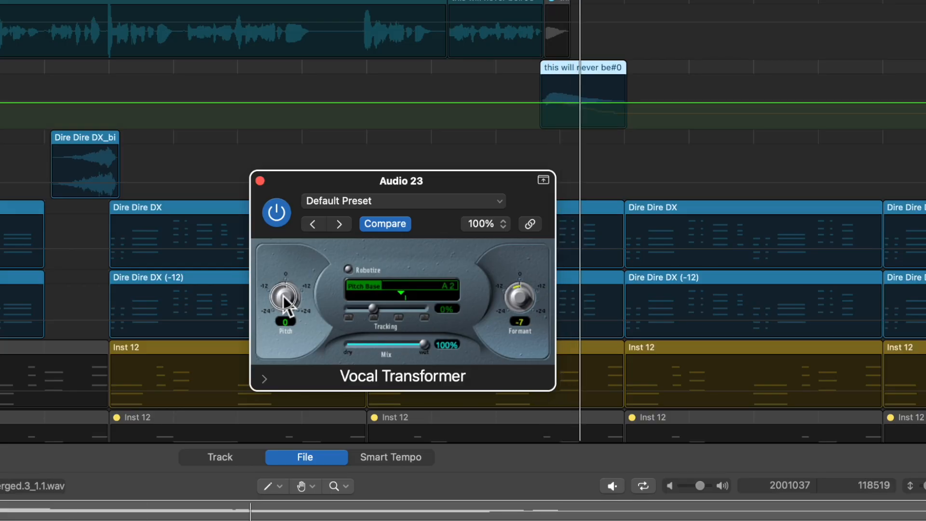
drag(284, 301, 274, 333)
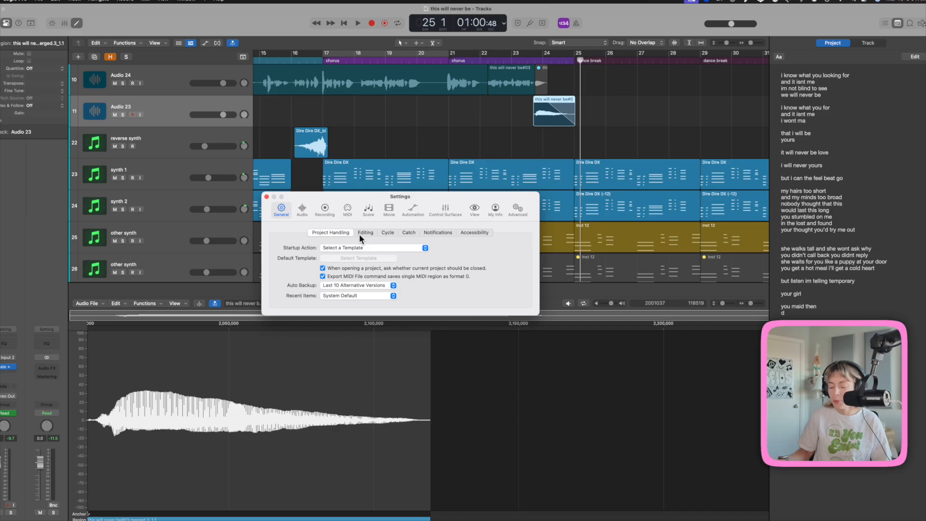
Check the Fade tool click zones option for the Pointer tool in the general editing settings
click(266, 197)
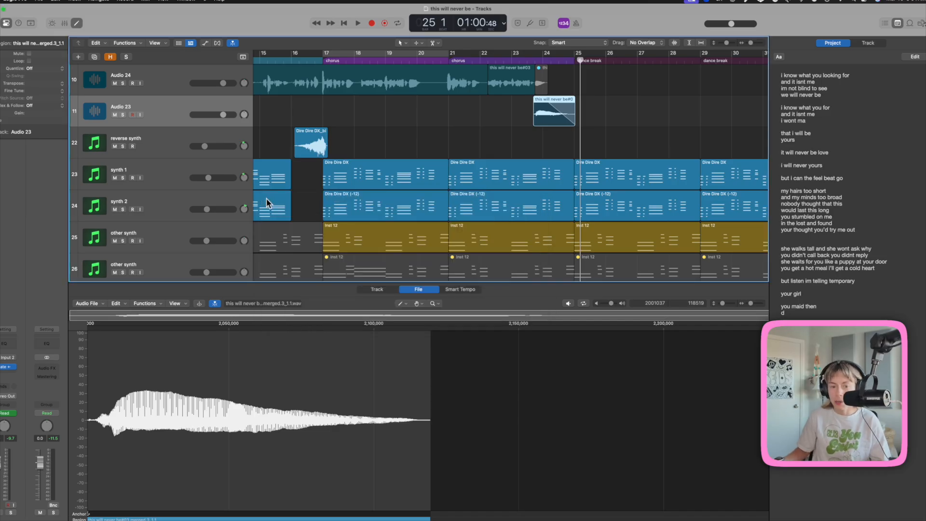
key(super+comma)
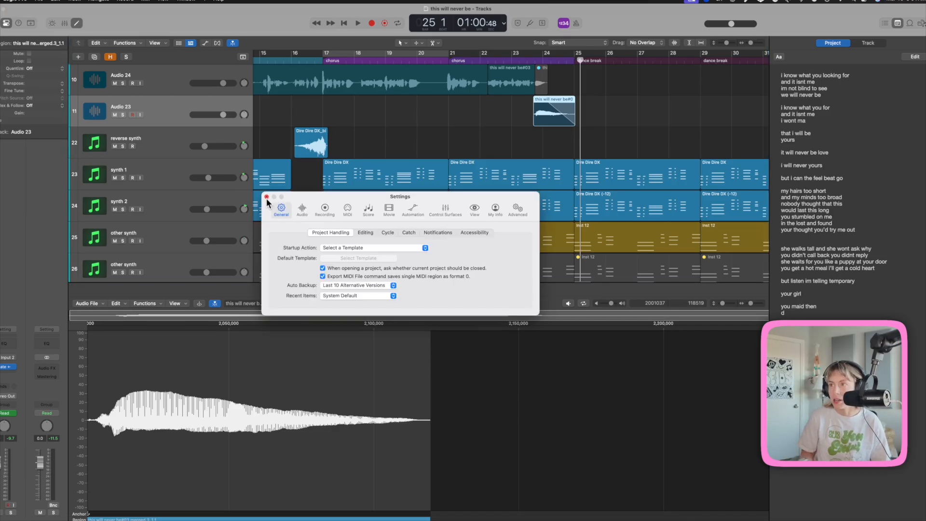
click(298, 212)
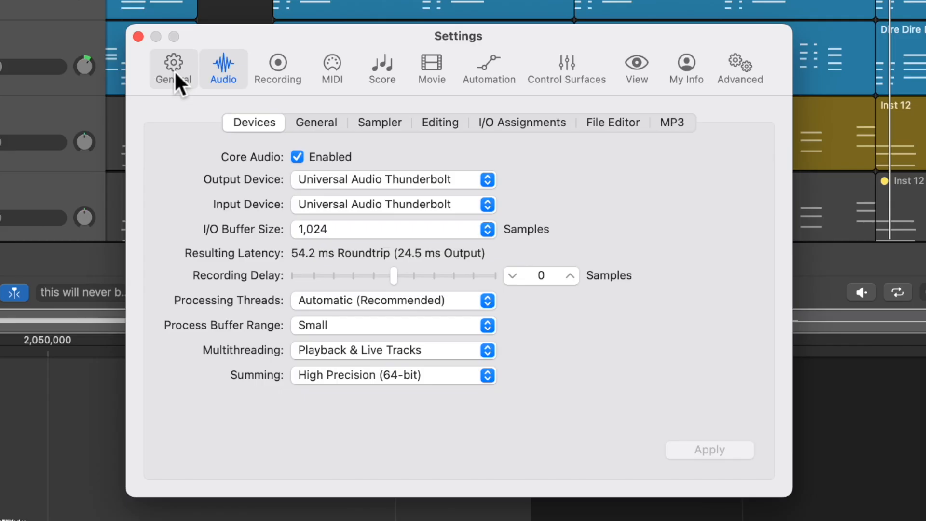
click(173, 67)
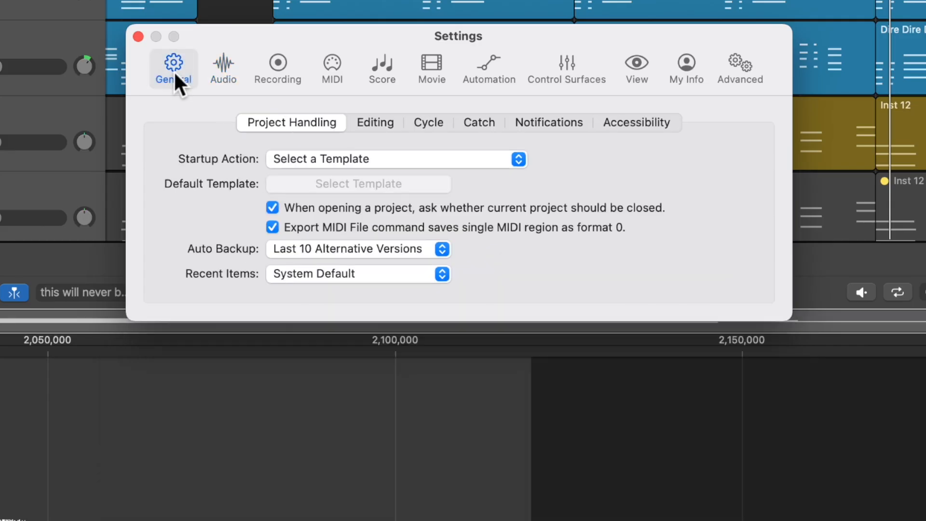
click(380, 124)
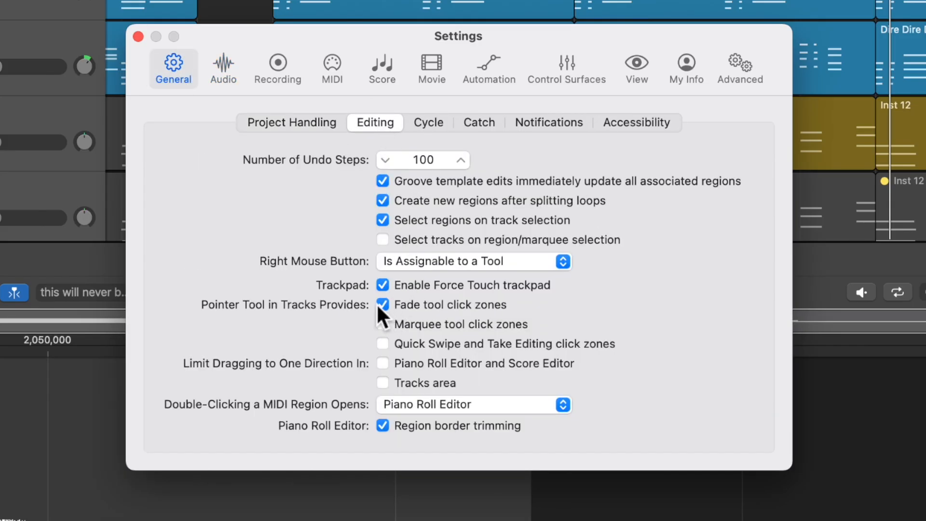
click(138, 36)
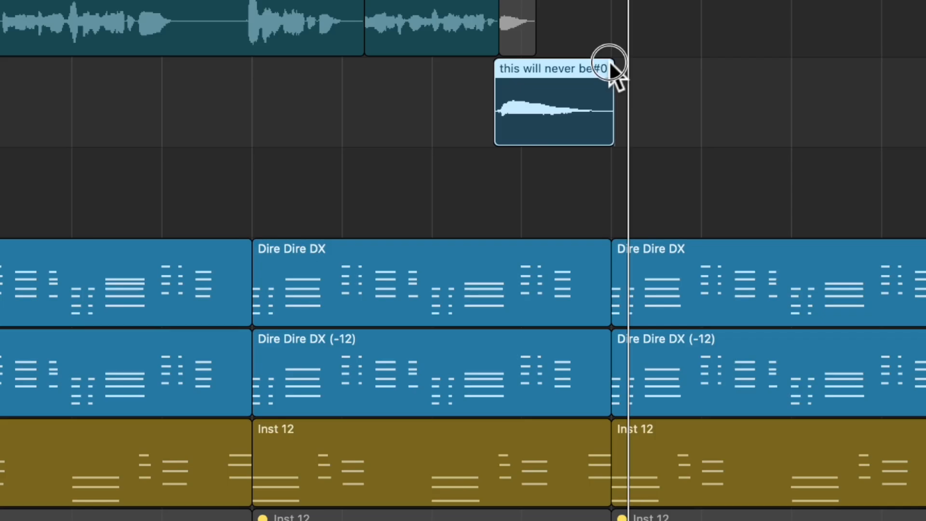
Add a fade-out over roughly the second half of the vocal region on Audio 23
drag(574, 99, 559, 98)
drag(497, 59, 504, 57)
drag(613, 59, 534, 62)
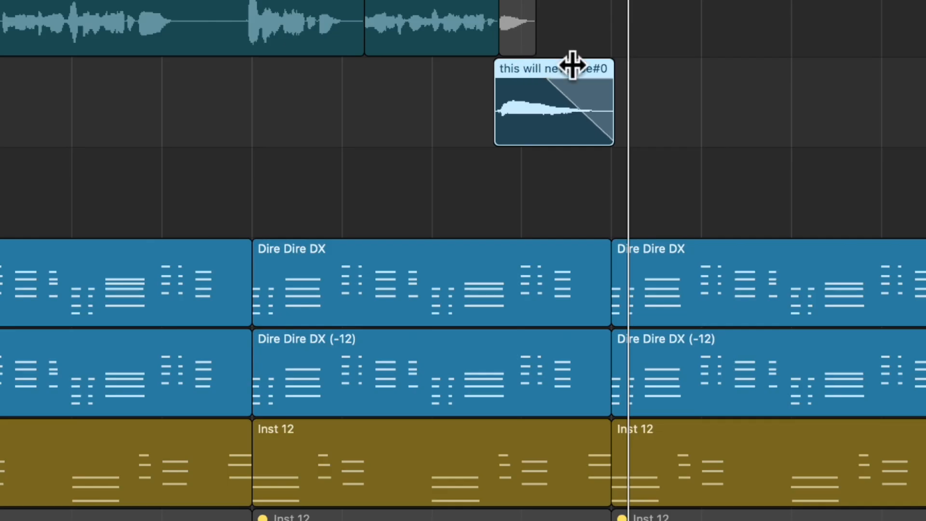
Change the Audio 23 region's fade-out to Slow Down and play from shortly before the region
right_click(591, 94)
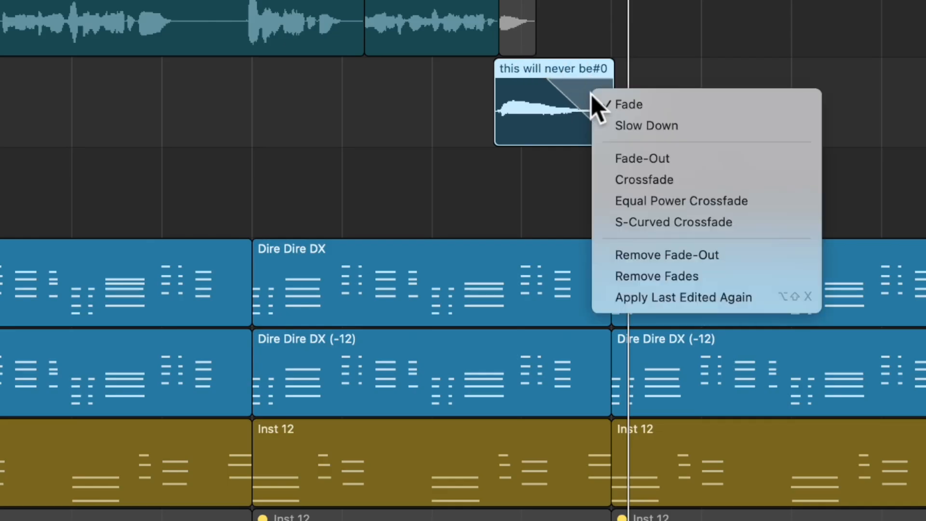
click(628, 132)
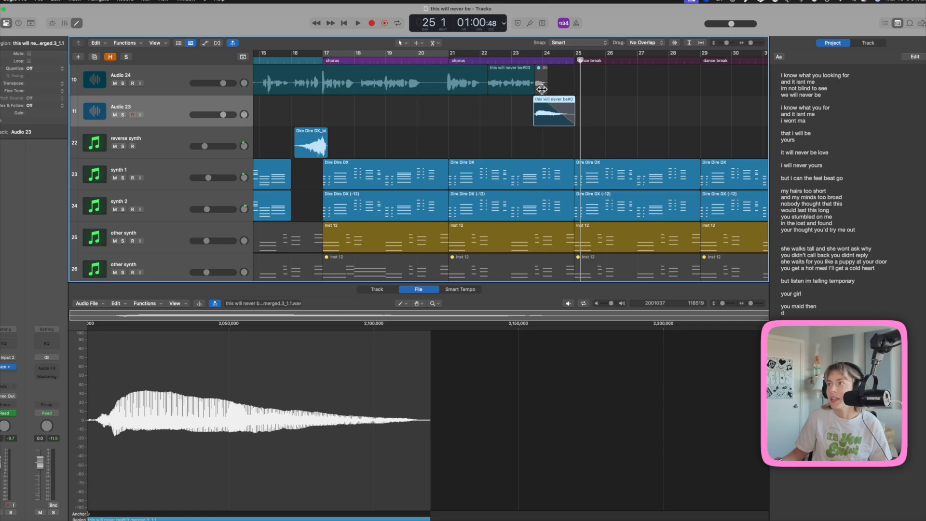
click(529, 63)
key(space)
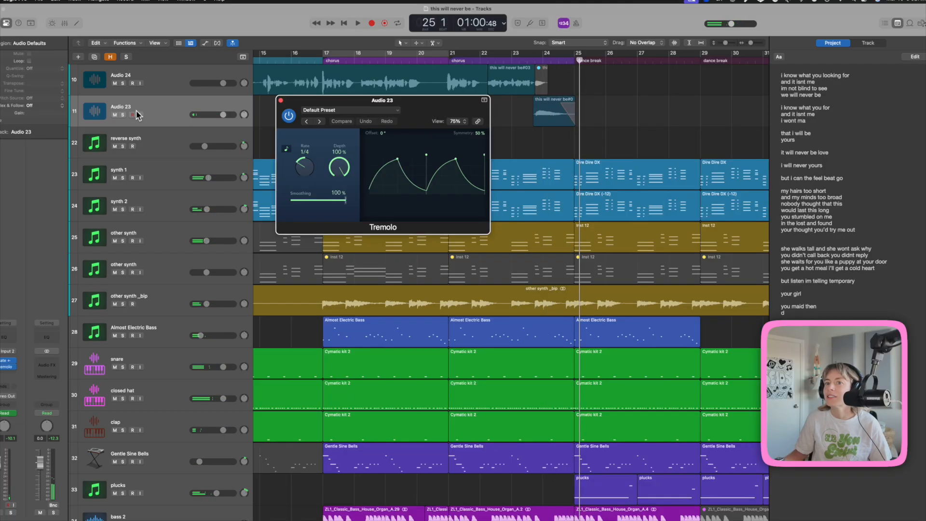
Solo the Audio 23 track and play its vocal region through the Hard Panning Tremolo preset
click(122, 115)
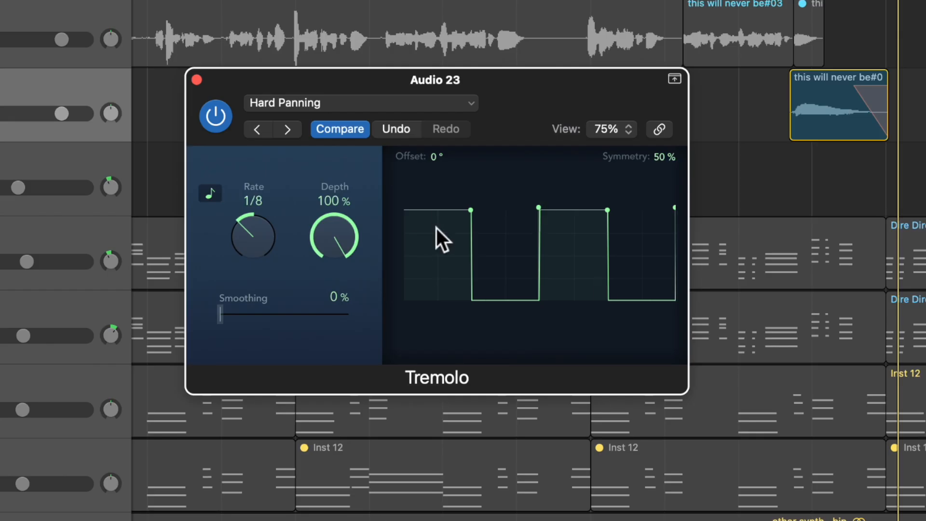
click(793, 1)
key(space)
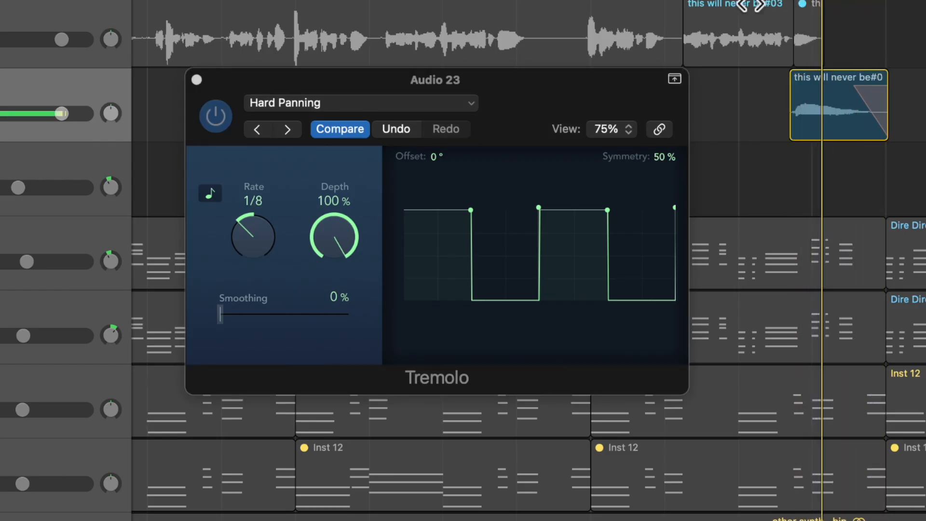
Audition the Tremolo presets during playback, from Mono Tremolo through Reverse Ramp and Slow Panning to Soft Tremolo, and go back toward Slow Panning
click(287, 129)
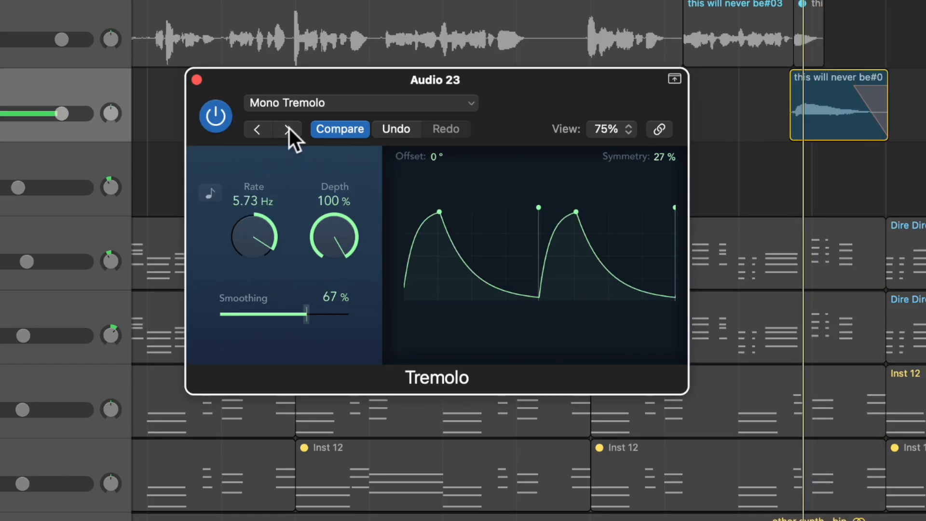
click(288, 129)
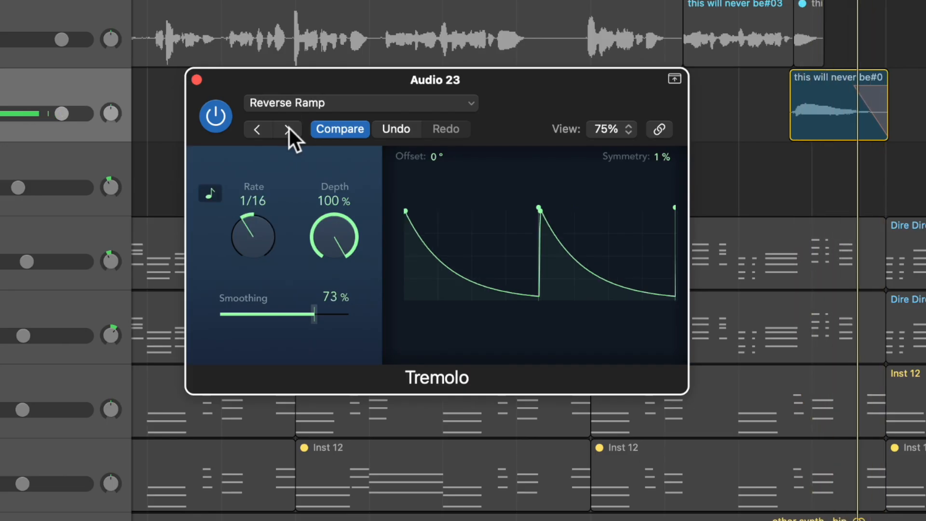
click(288, 129)
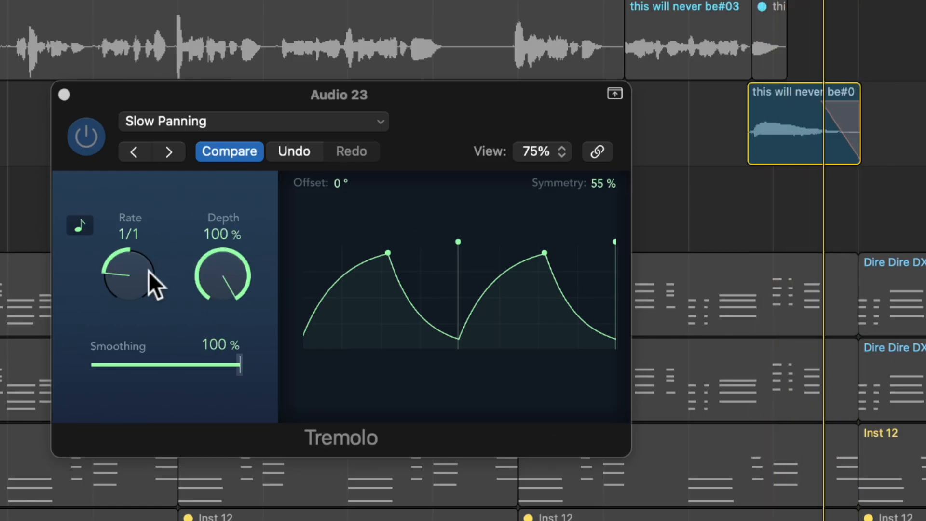
click(171, 152)
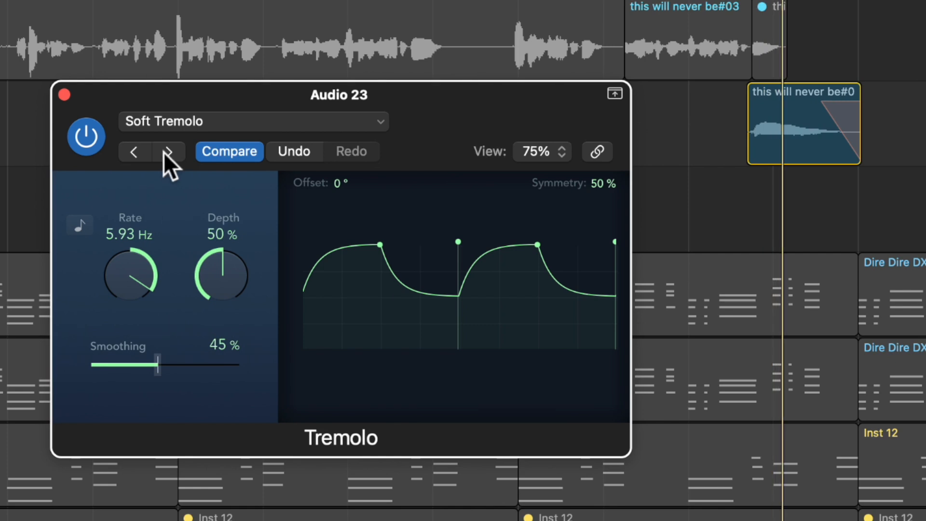
click(138, 152)
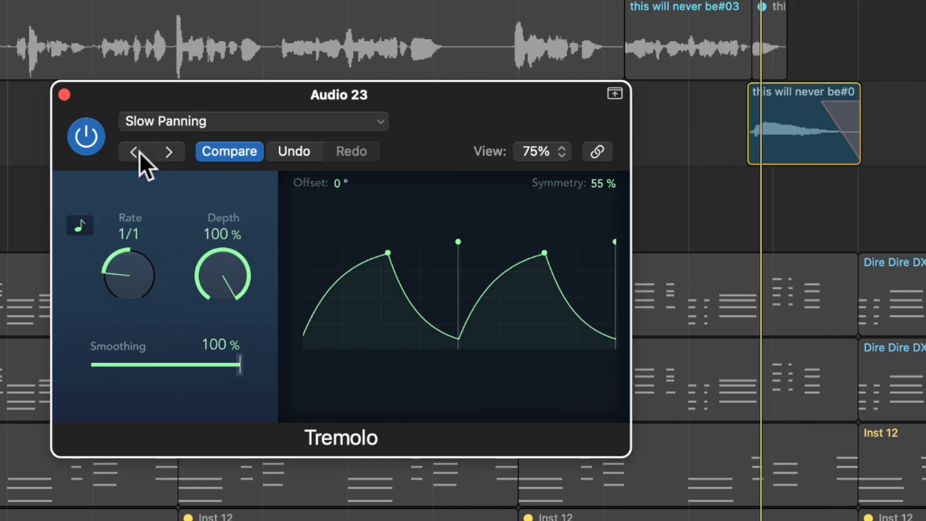
click(137, 152)
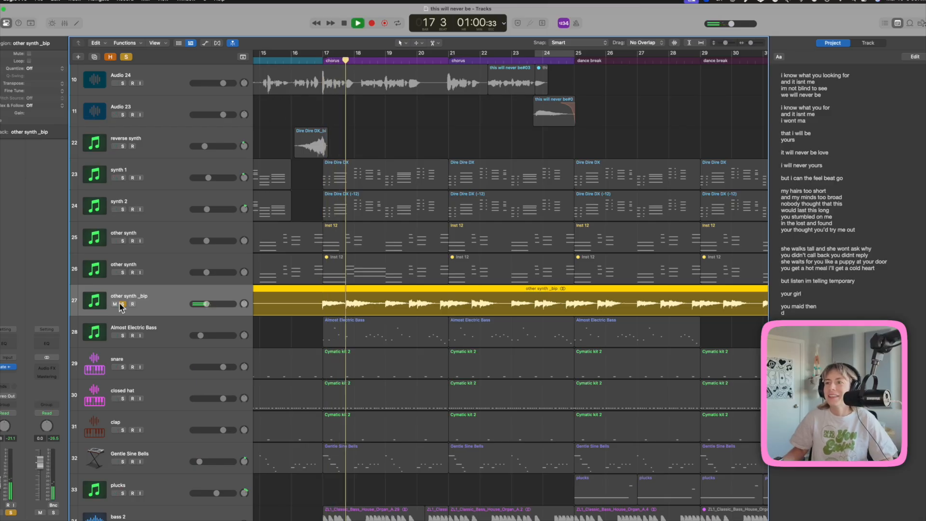
Unsolo other synth _bip, unmute the short last vocal region on Audio 24, and play it with that track soloed
click(122, 304)
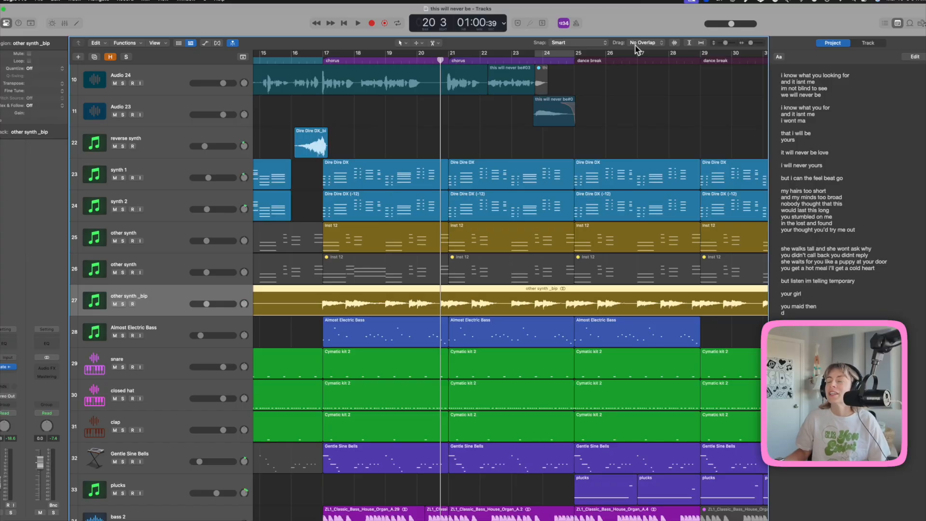
click(543, 86)
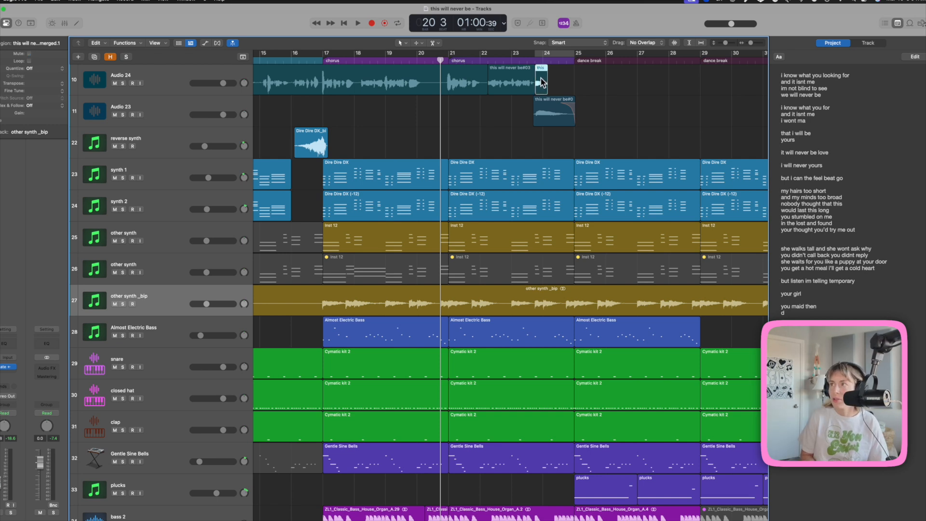
click(122, 83)
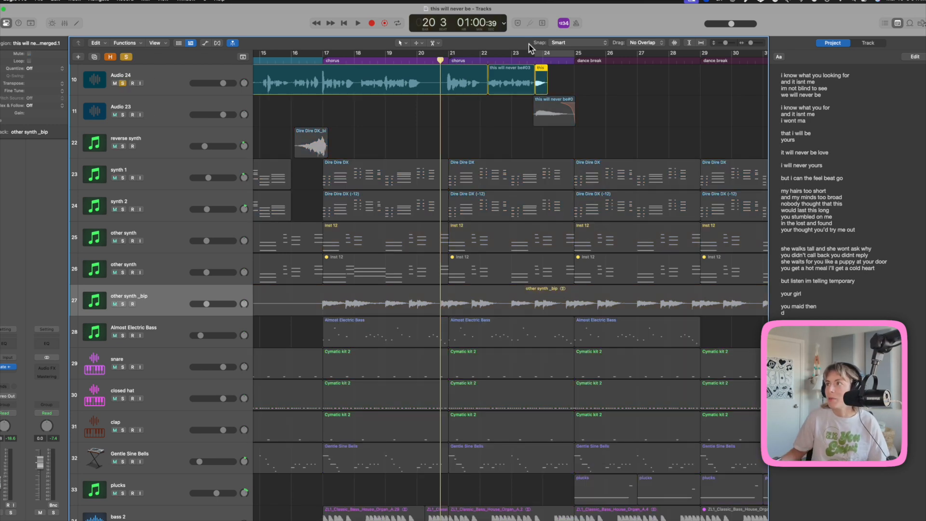
click(534, 61)
key(space)
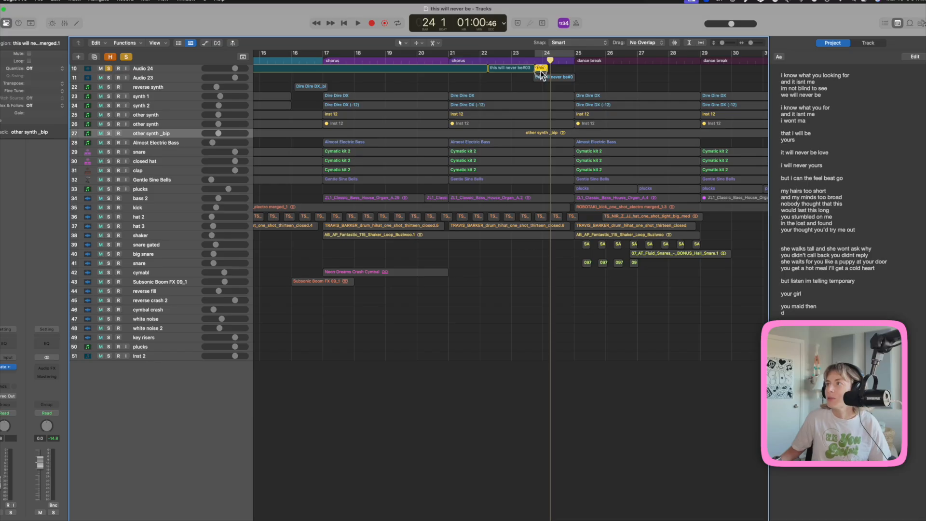
Create a Quick Sampler (Optimized) track from the short last vocal region on Audio 24 and enable Flex for the sample
drag(543, 75, 139, 394)
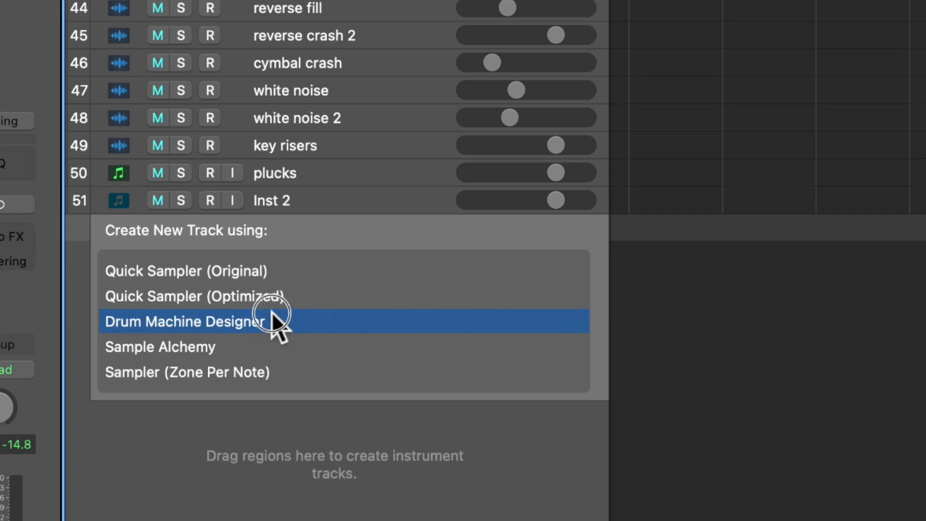
drag(273, 312, 275, 299)
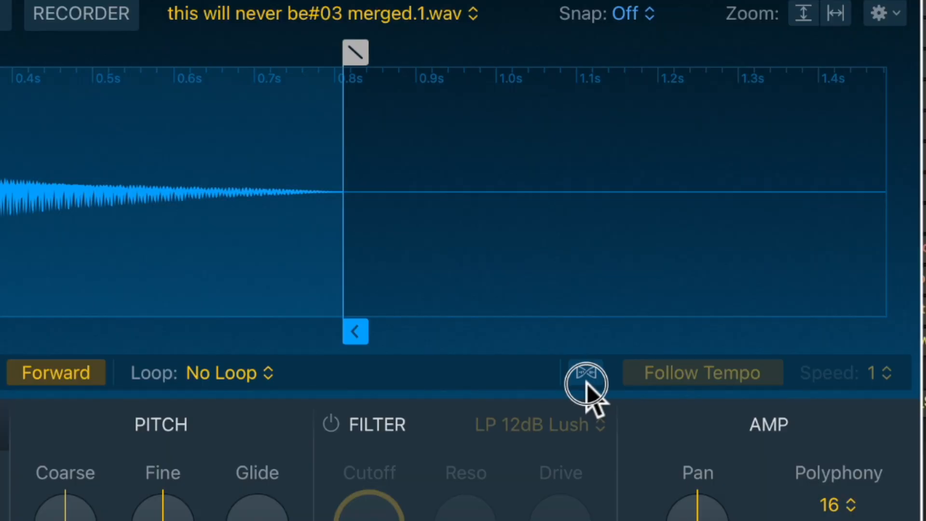
click(556, 245)
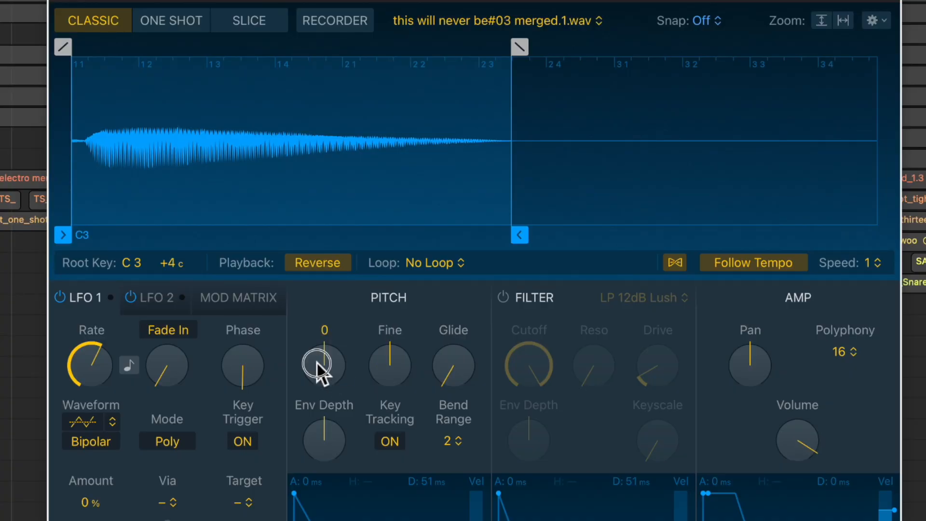
Try lowering the vocal sample's coarse pitch to -17 in Quick Sampler and close the plug-in
drag(317, 366, 292, 451)
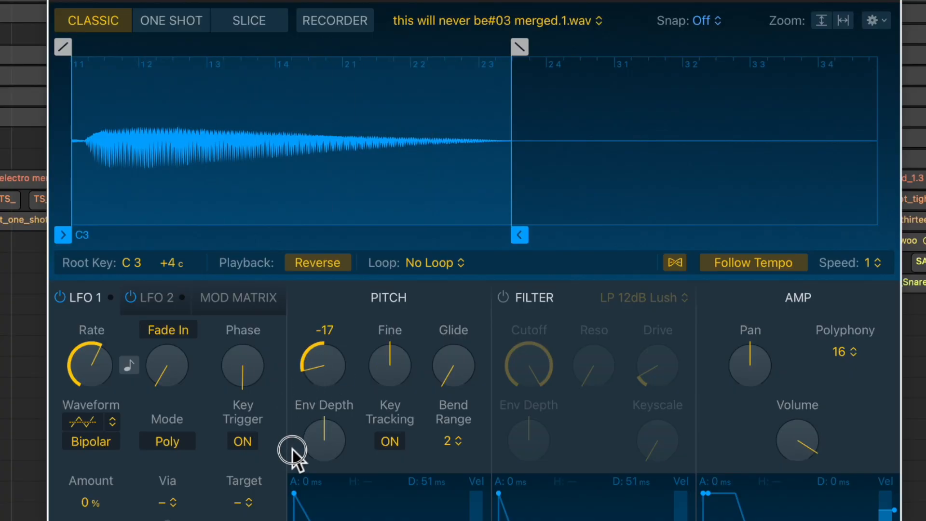
drag(320, 367, 306, 386)
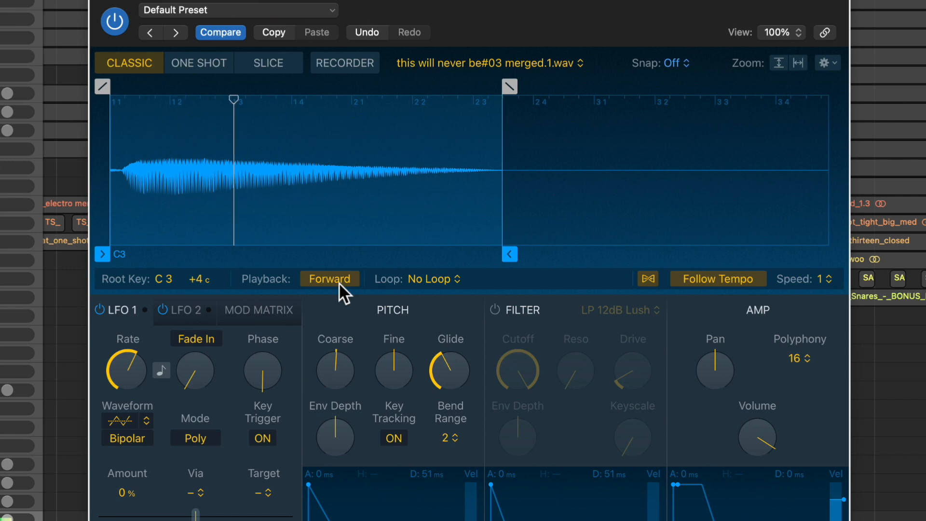
mouse_move(444, 366)
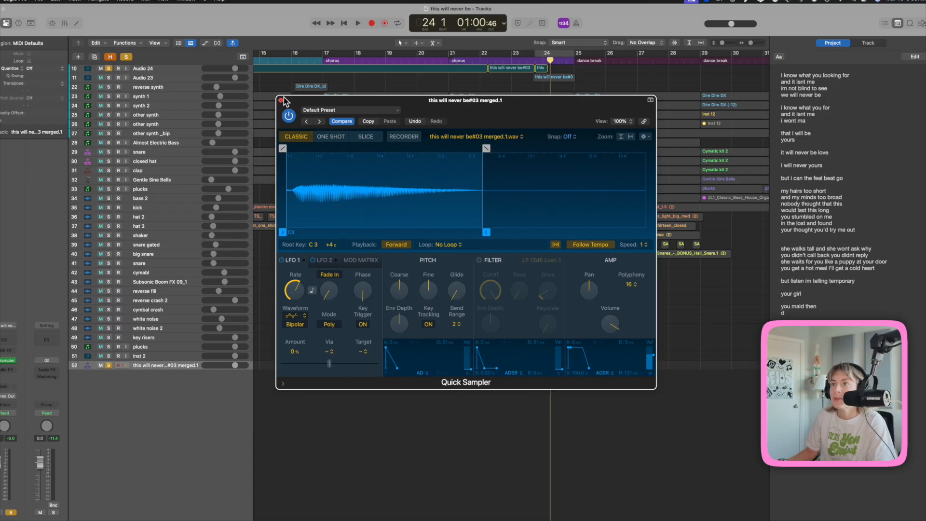
click(284, 100)
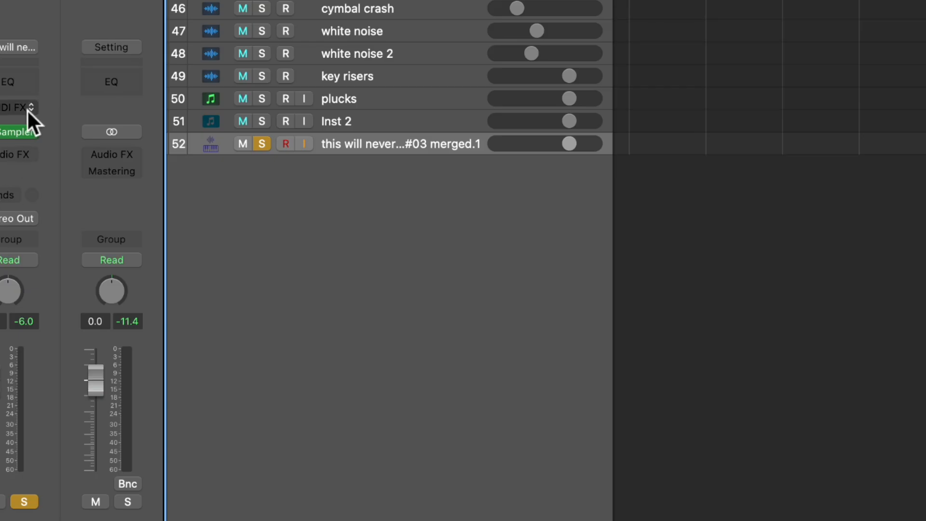
Add an Arpeggiator MIDI effect to the new sampler track and set its note order to up/down
click(28, 105)
click(36, 161)
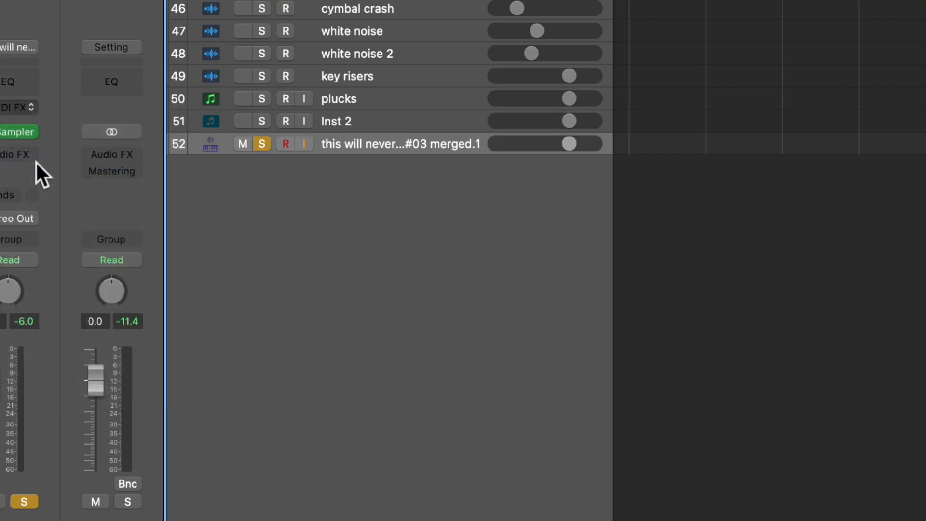
click(418, 218)
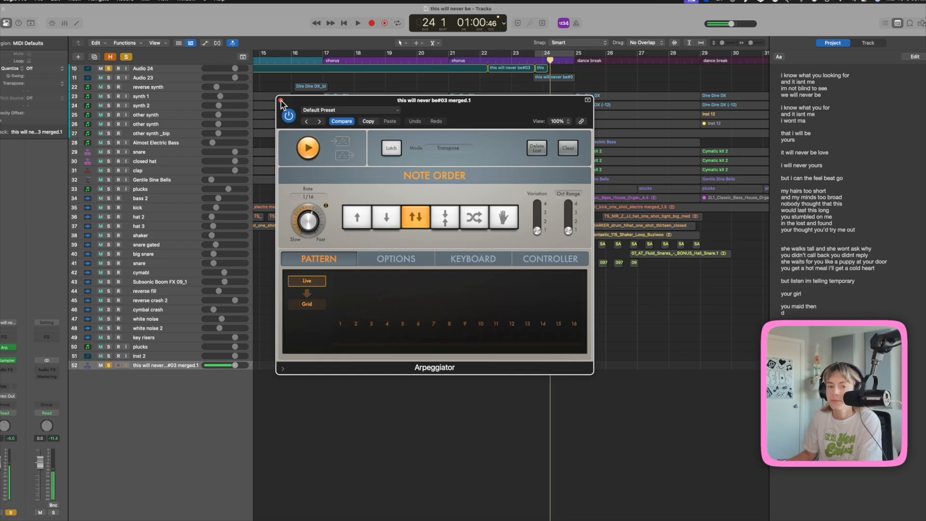
Audition Arpeggiator presets from Arcade Trills up to Chord Cycle 01 and close the plug-in
click(319, 122)
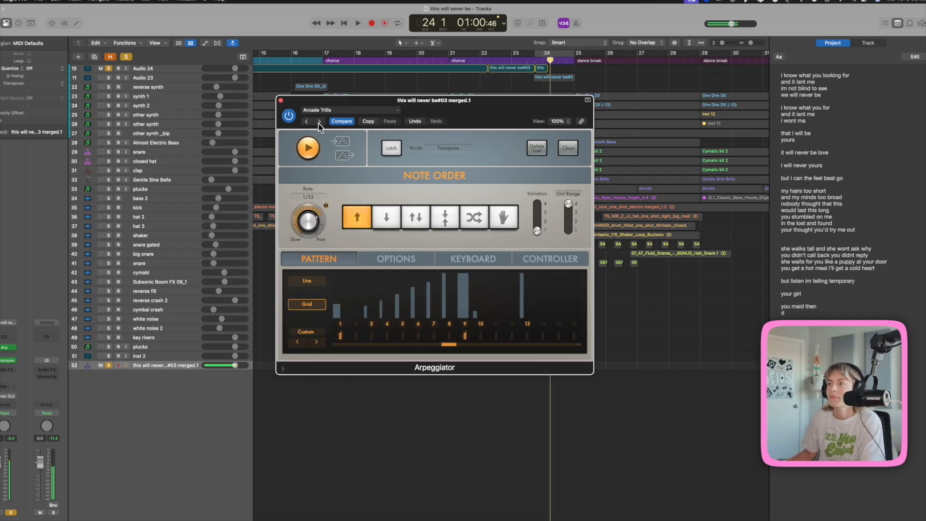
click(319, 121)
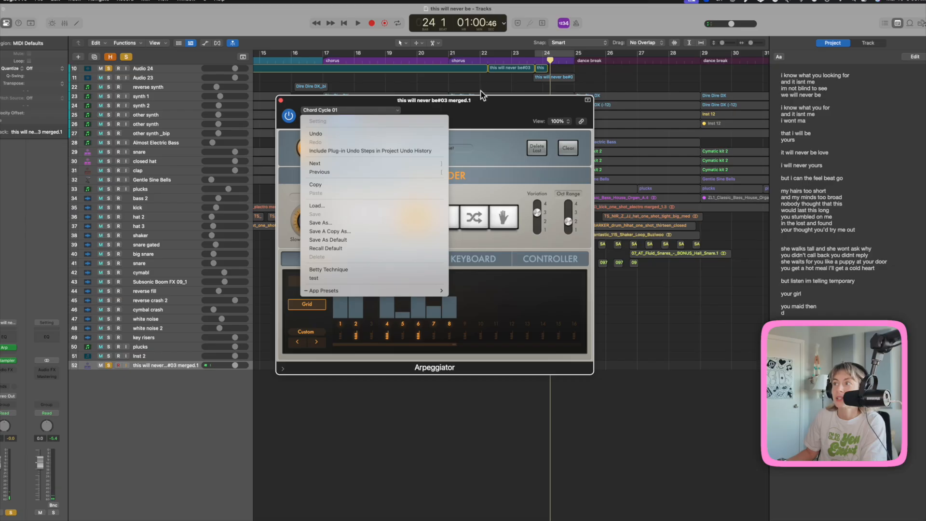
click(480, 100)
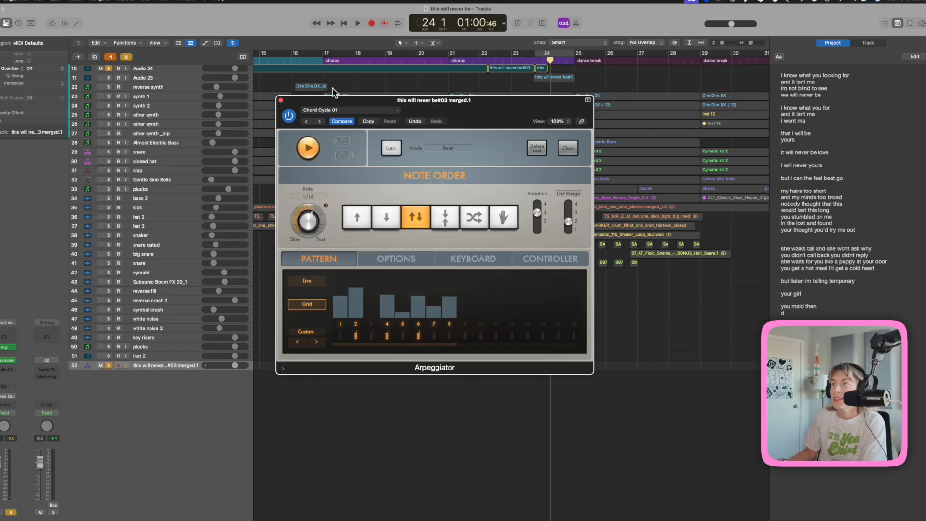
click(280, 100)
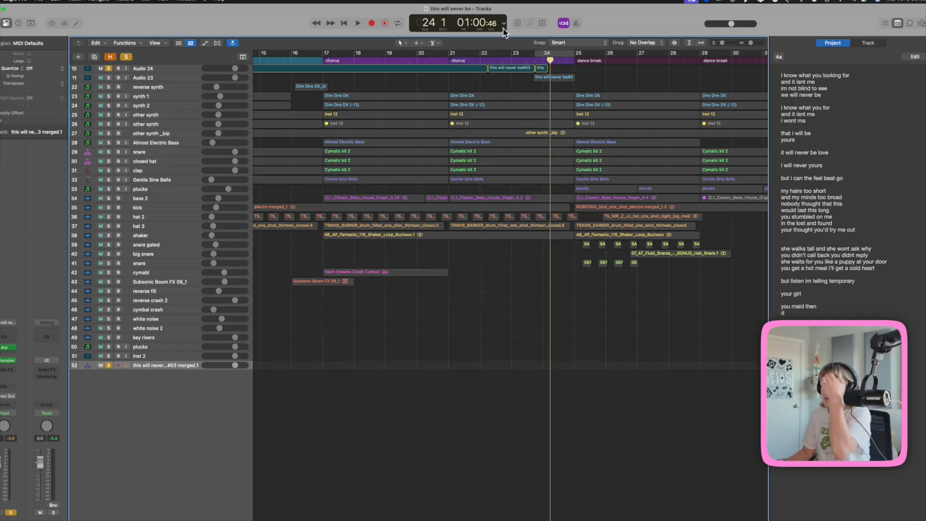
Copy the synth 1 Dire Dire DX region at bar 25 to the same position on the new vocal sampler track and play it
double_click(361, 97)
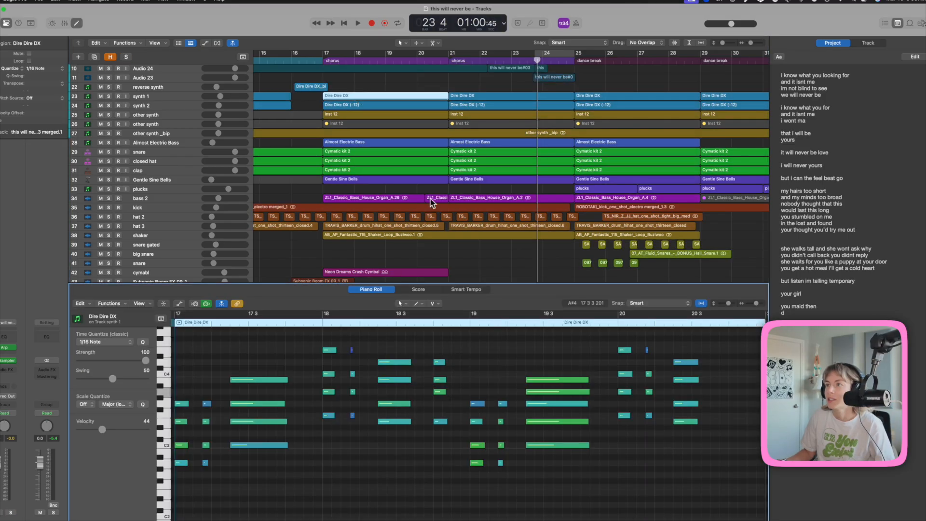
click(532, 97)
click(613, 96)
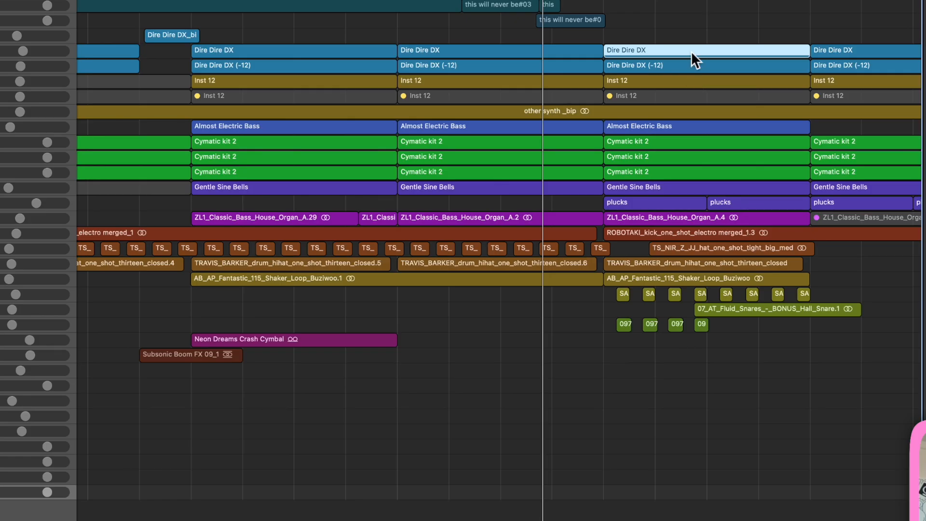
drag(691, 45, 692, 499)
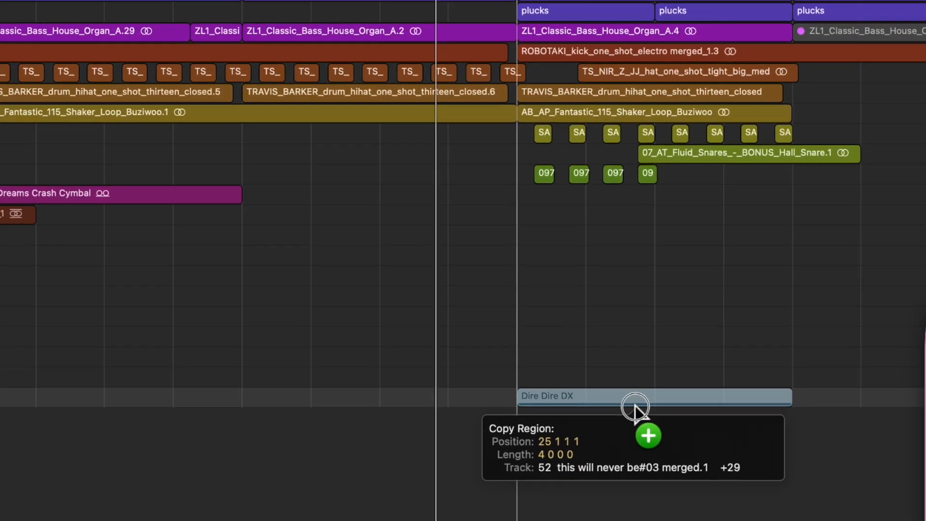
drag(604, 359, 604, 348)
key(space)
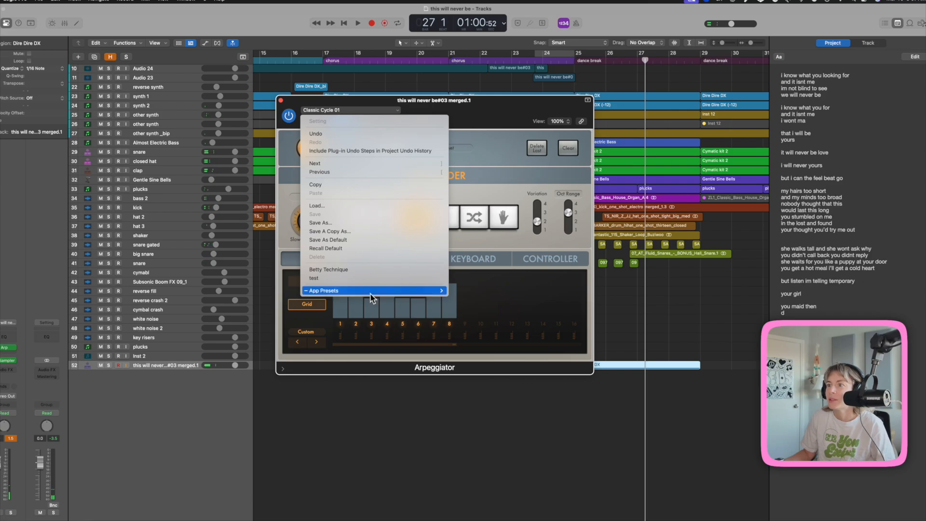
Load the Groovy Cycle 02 preset in the sampler track's Arpeggiator and start playback
mouse_move(370, 290)
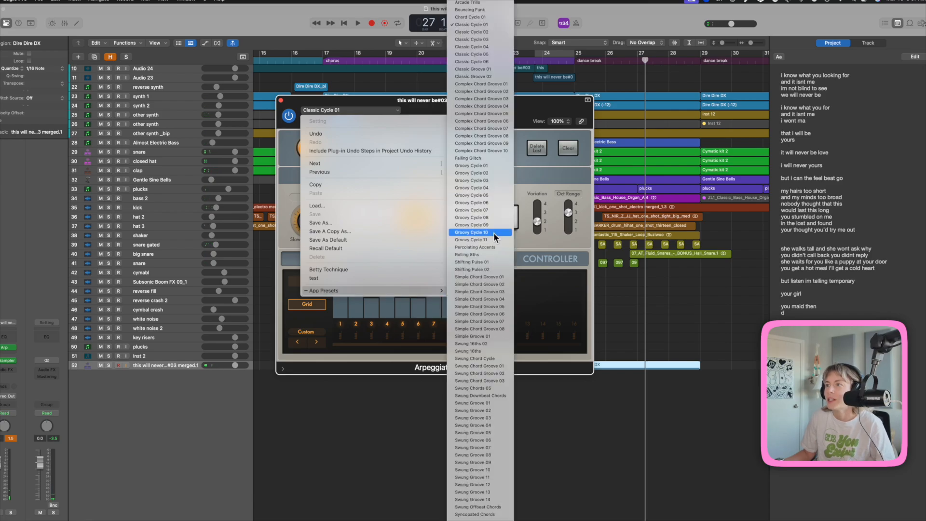
click(483, 173)
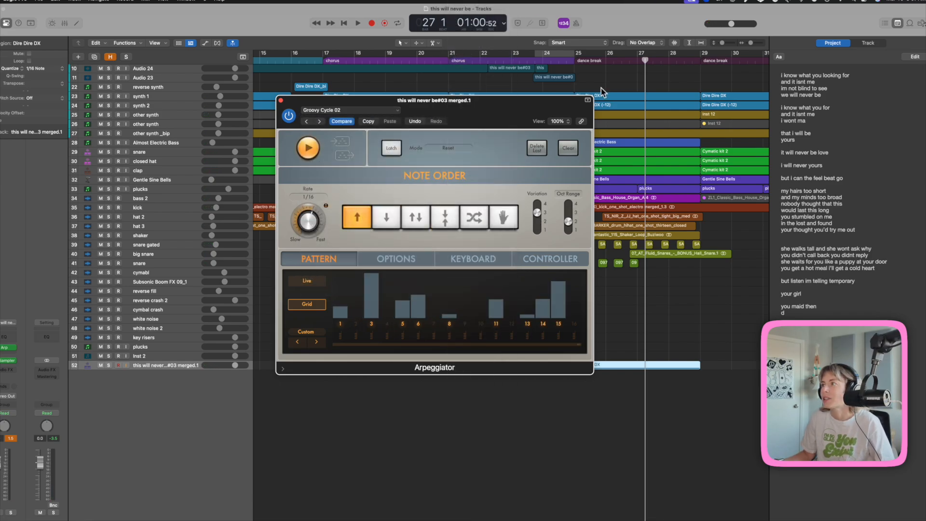
key(space)
Set a cycle range over the dance break from bar 25 to 29 and loop playback, moving the Arpeggiator clear of the regions
drag(539, 99, 553, 328)
key(space)
drag(574, 60, 701, 71)
key(space)
drag(491, 333, 436, 195)
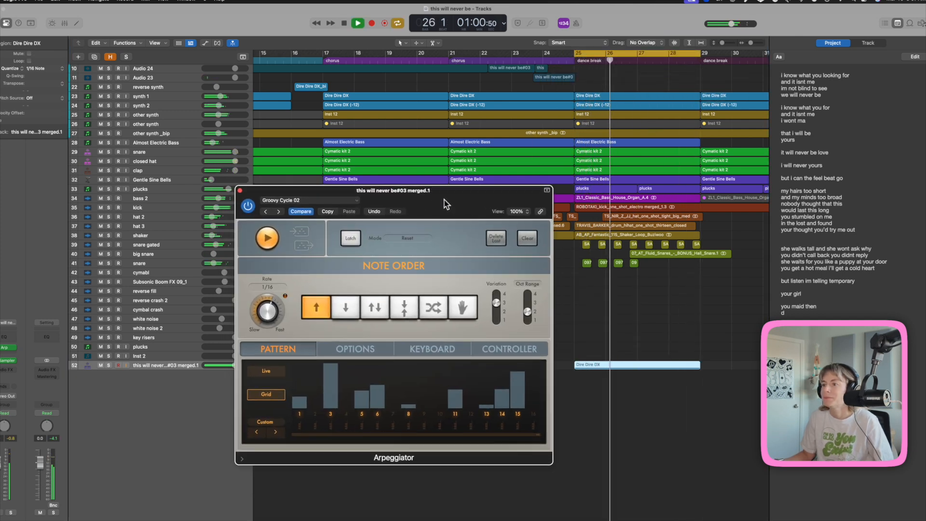
Audition the following Arpeggiator presets one after another, up to Groovy Cycle 06, while the dance break loops
click(278, 212)
click(278, 212)
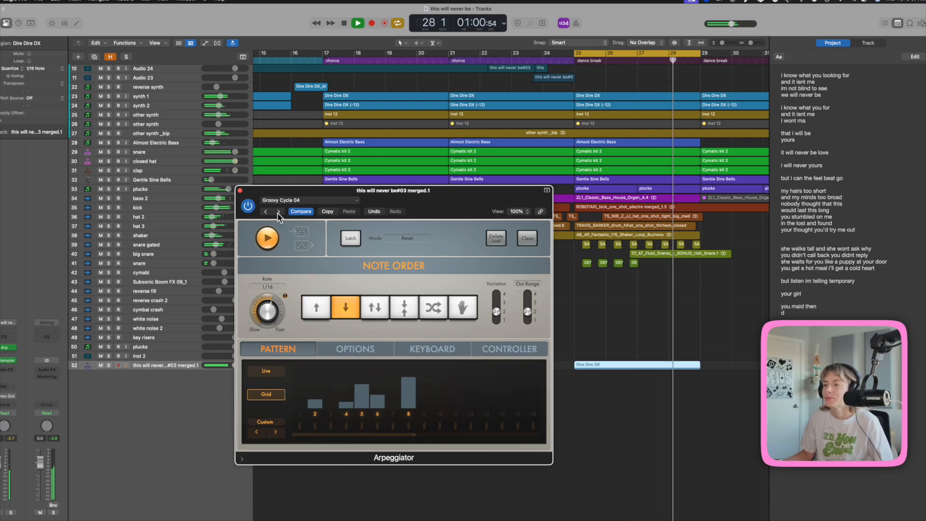
click(278, 211)
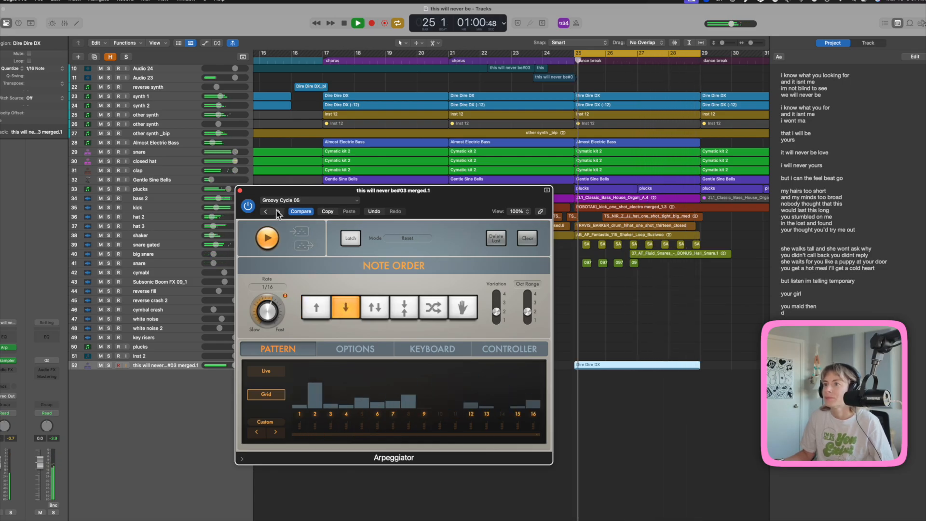
click(278, 211)
Load a different preset from further down the Arpeggiator's App Presets list while the loop plays
click(289, 200)
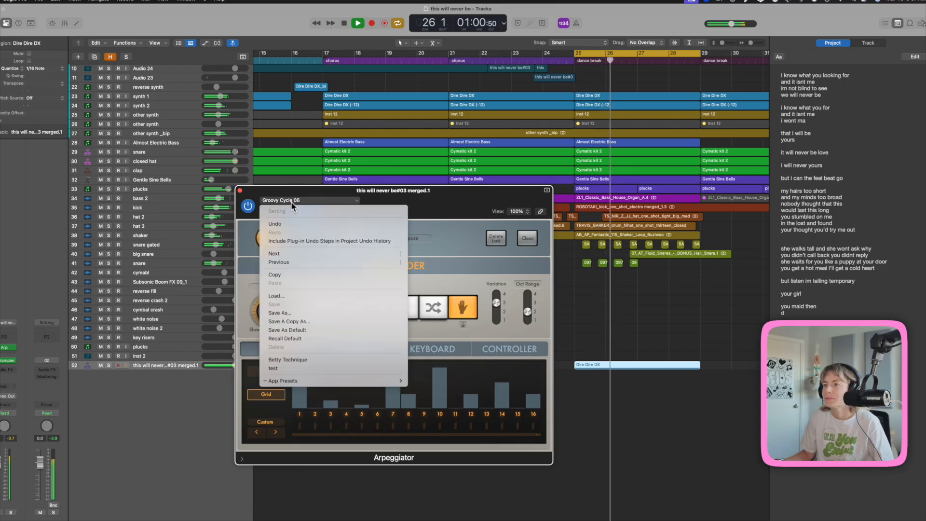
mouse_move(322, 384)
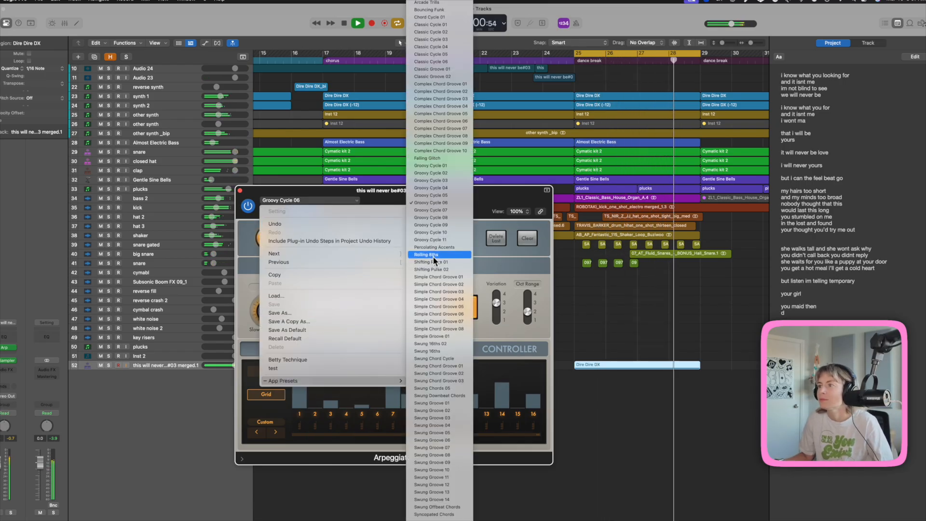
scroll(429, 261, down, 3)
scroll(438, 453, down, 2)
click(437, 454)
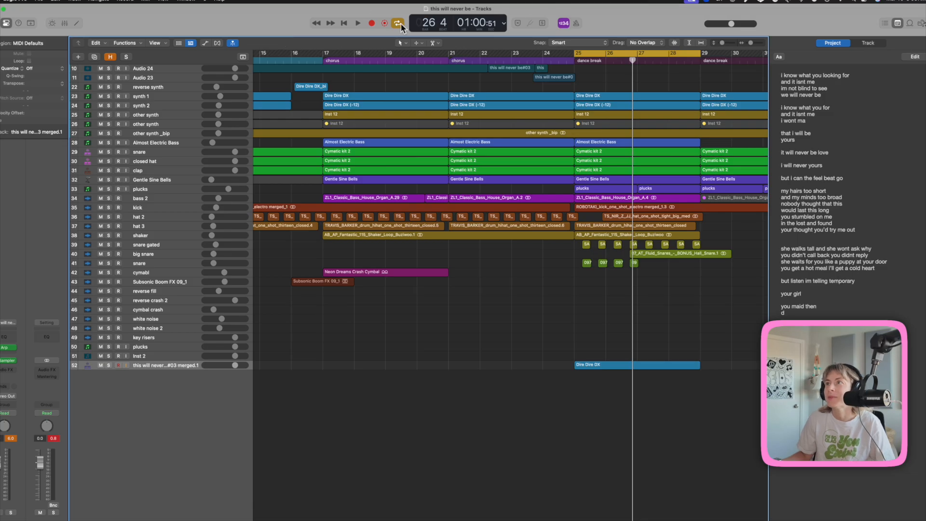
Turn off cycle mode and select the vocal sampler track at the end of the track list
click(399, 23)
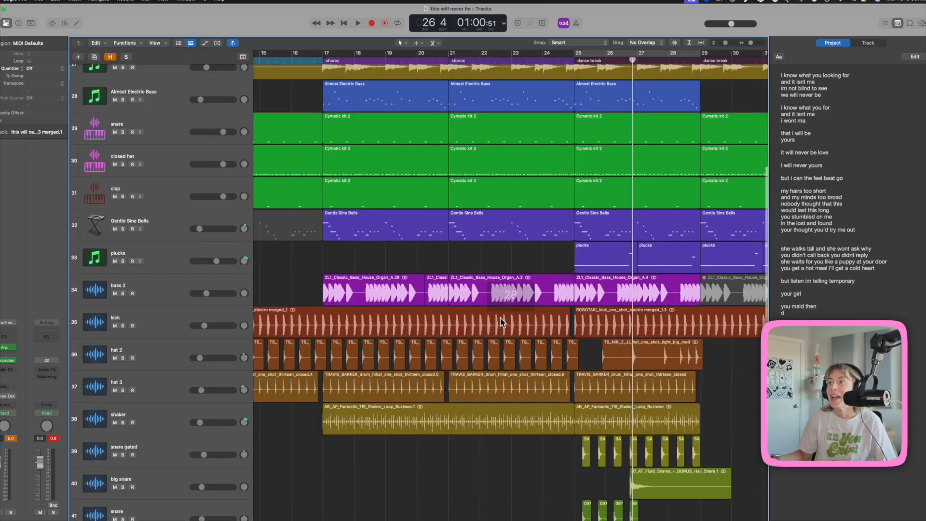
scroll(501, 323, up, 5)
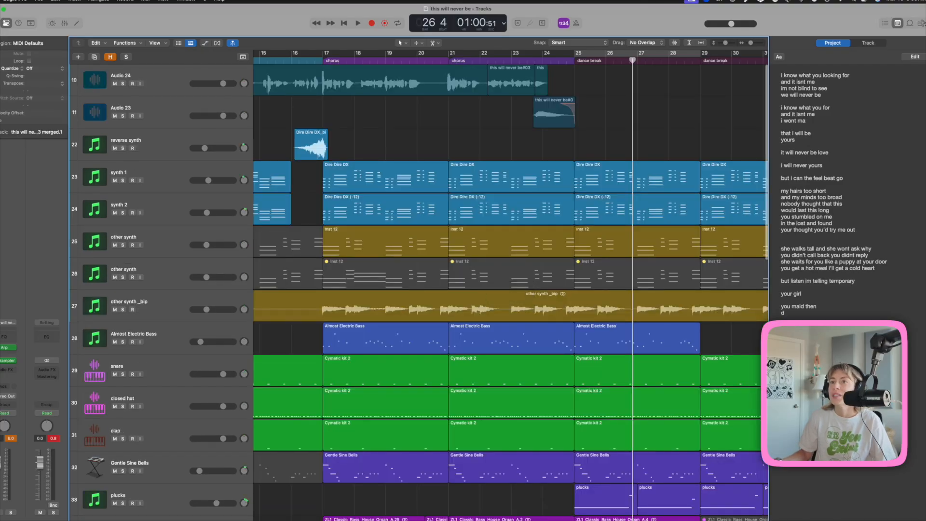
scroll(178, 317, down, 15)
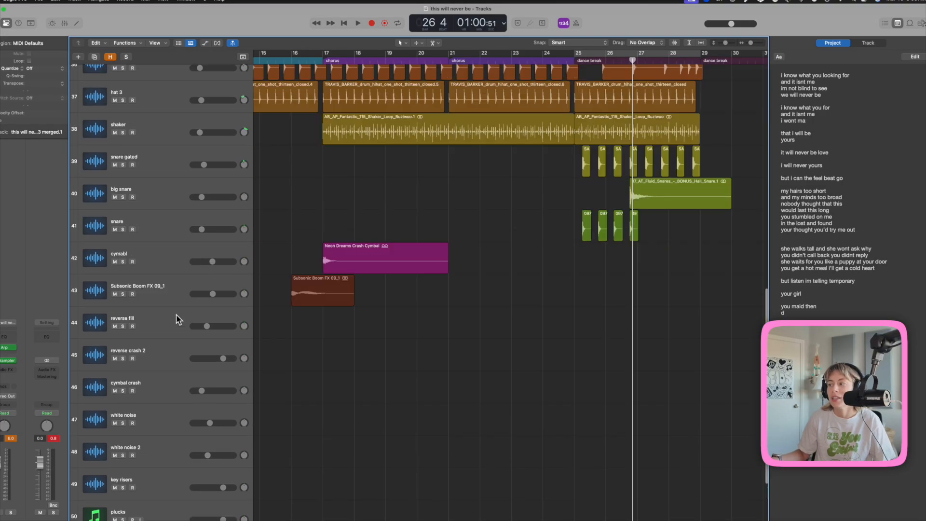
scroll(177, 320, down, 4)
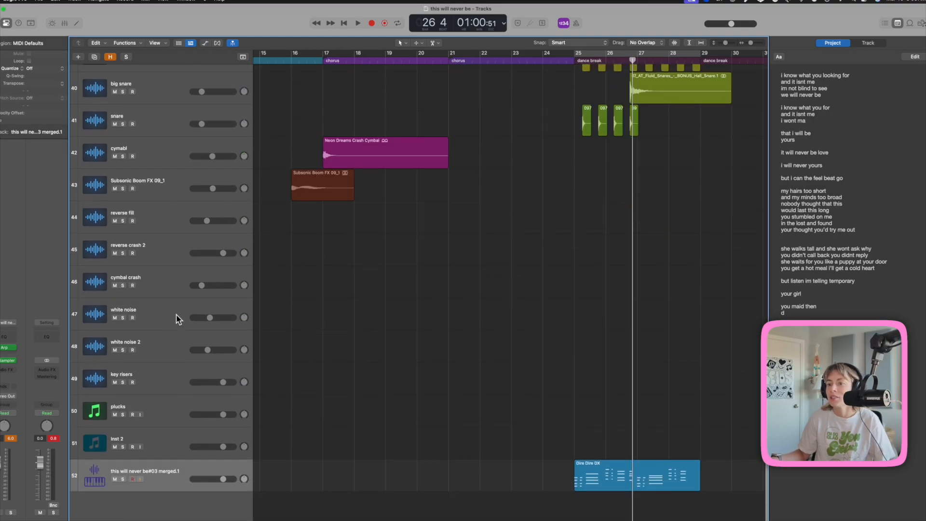
click(169, 471)
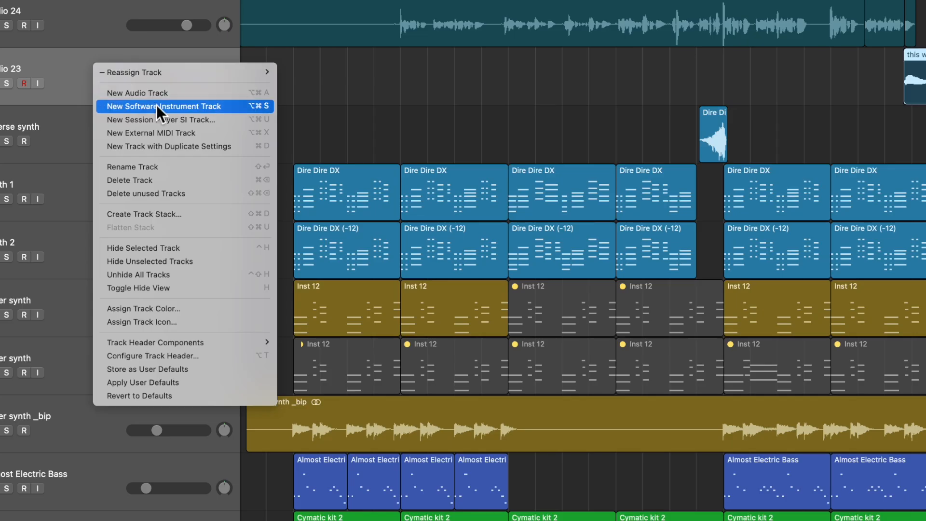
Create a software instrument track below Audio 23, load the EVOC 20 PS vocoder synth, and enlarge its window to about 142%
click(162, 117)
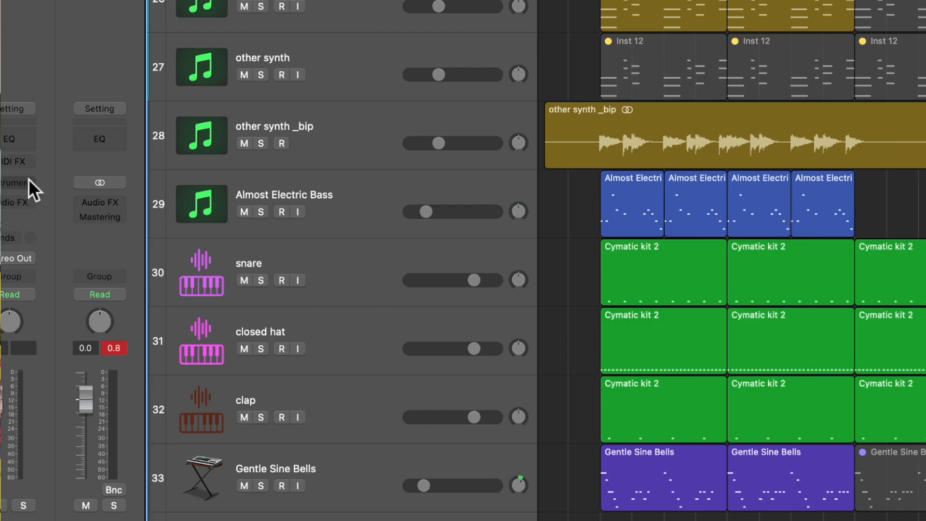
click(29, 181)
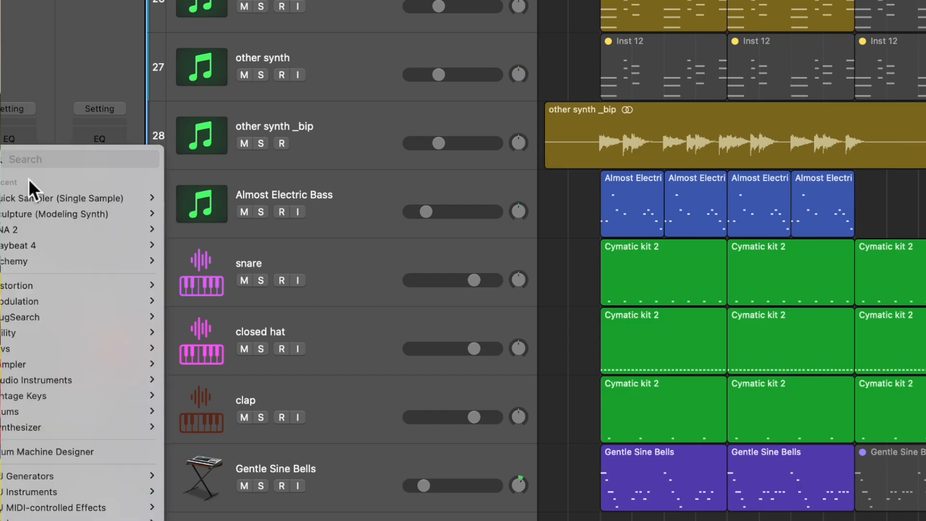
text(voc)
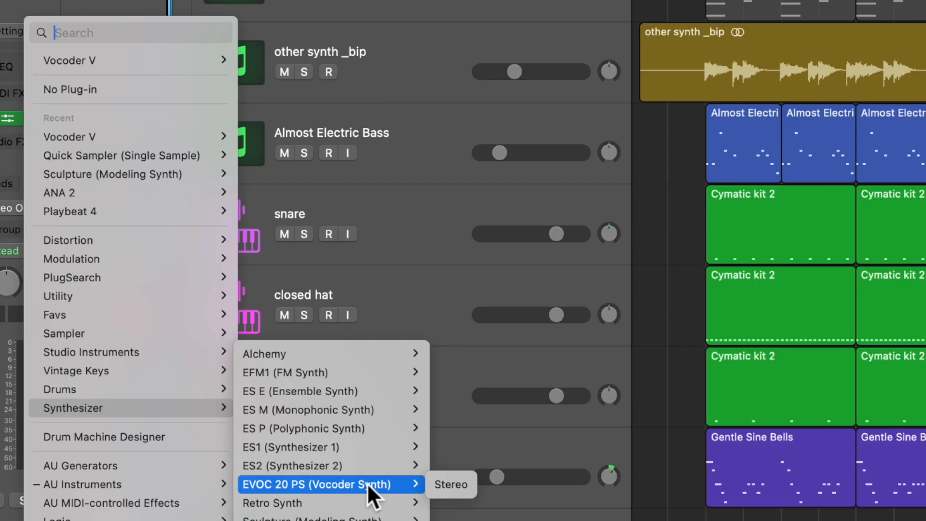
click(367, 482)
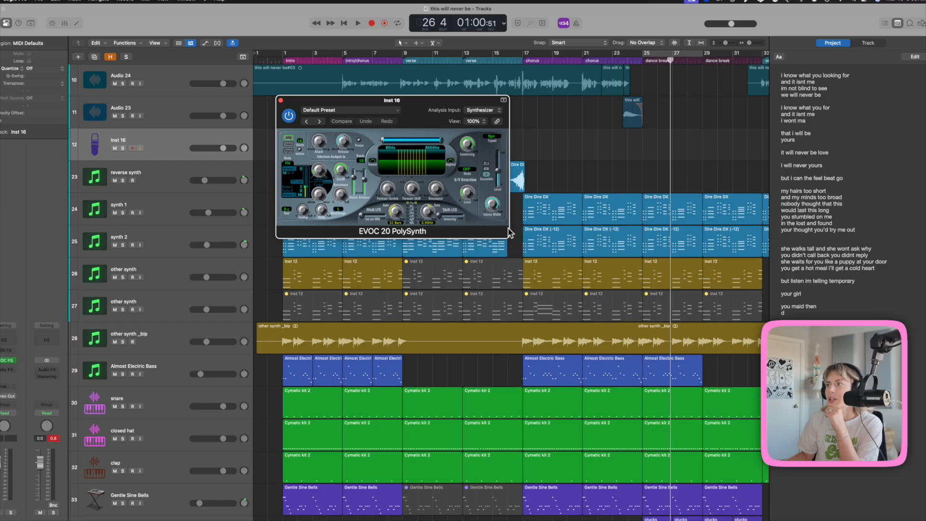
drag(505, 237, 603, 317)
drag(462, 105, 436, 234)
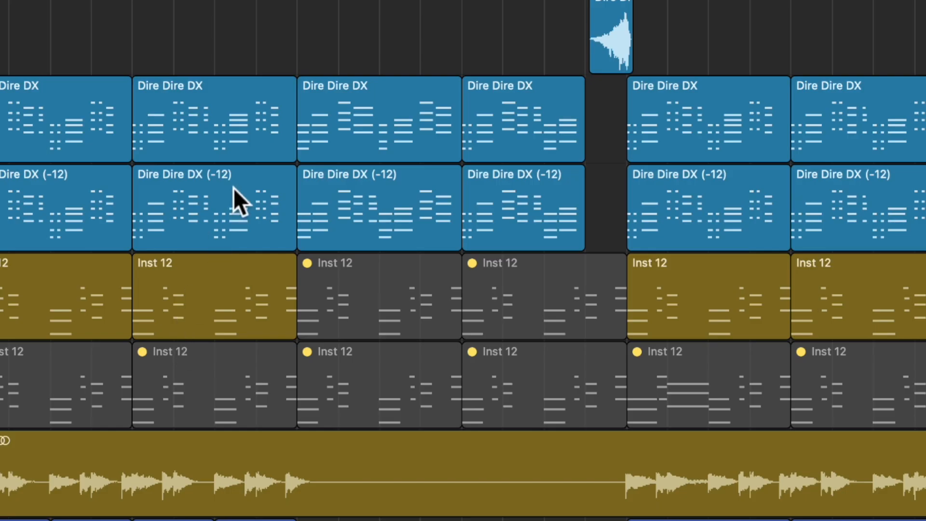
Copy synth 1's Dire Dire DX region at bar 5 onto the vocoder track and repeat it once at bar 9
click(213, 147)
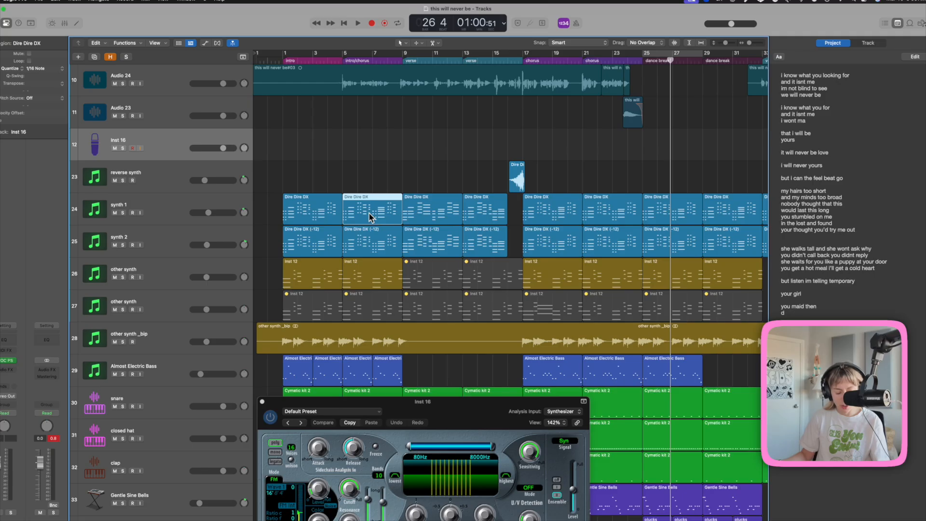
drag(369, 215, 369, 155)
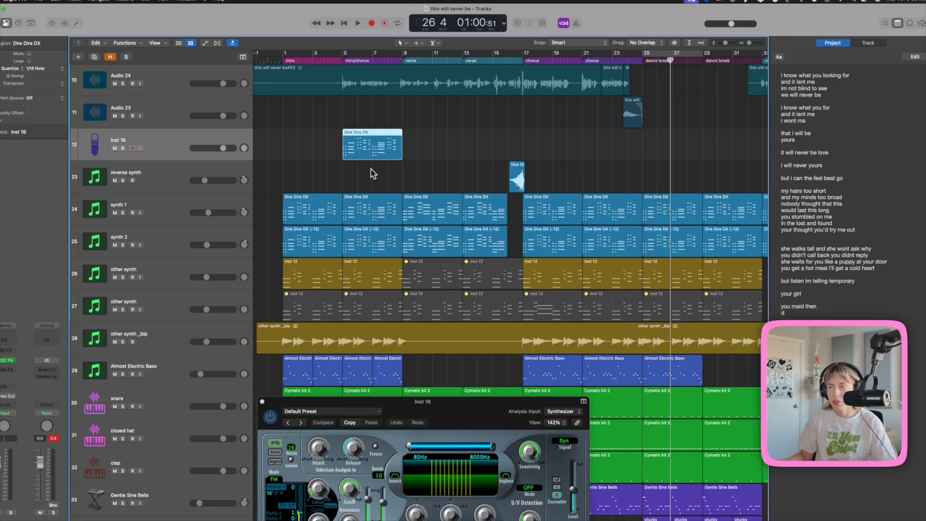
key(super+r)
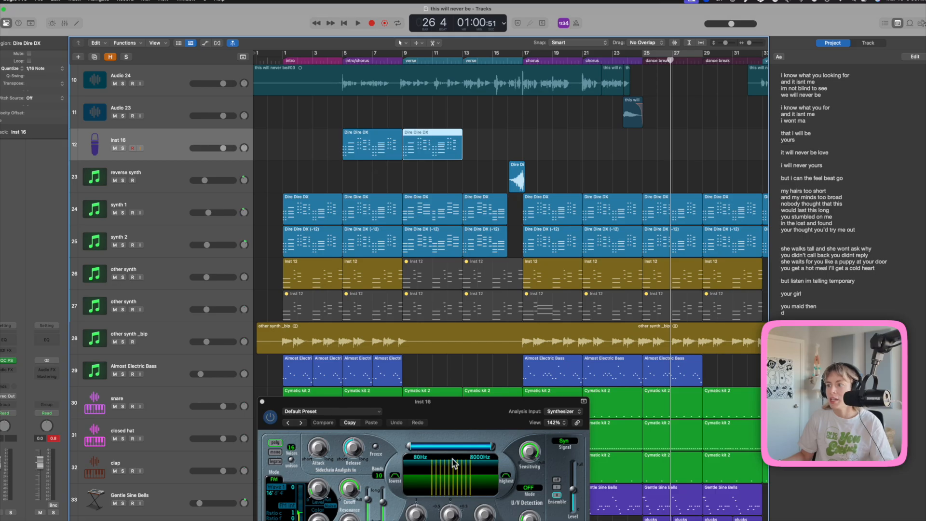
Set the vocoder's analysis input to Audio 24 and load the Clear Voice Vocoder preset from 02 Vintage Vocoder
drag(462, 423, 409, 209)
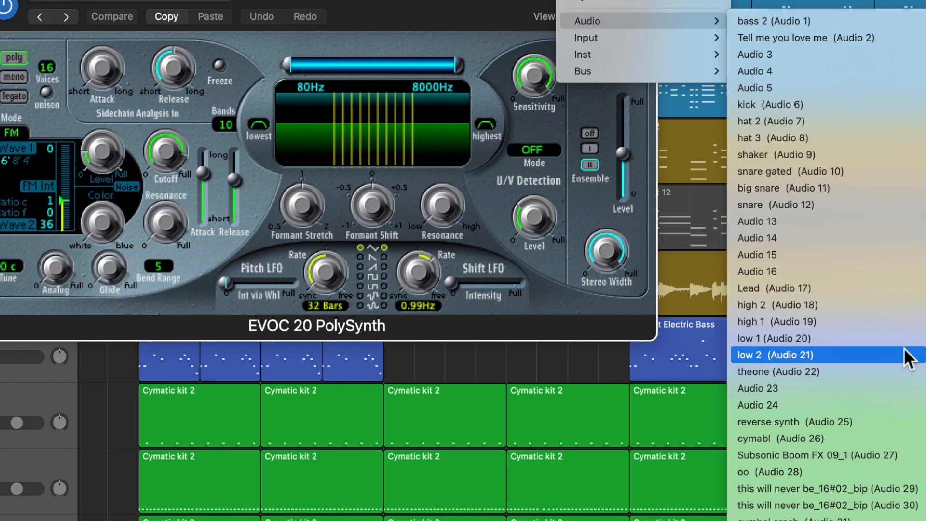
click(869, 405)
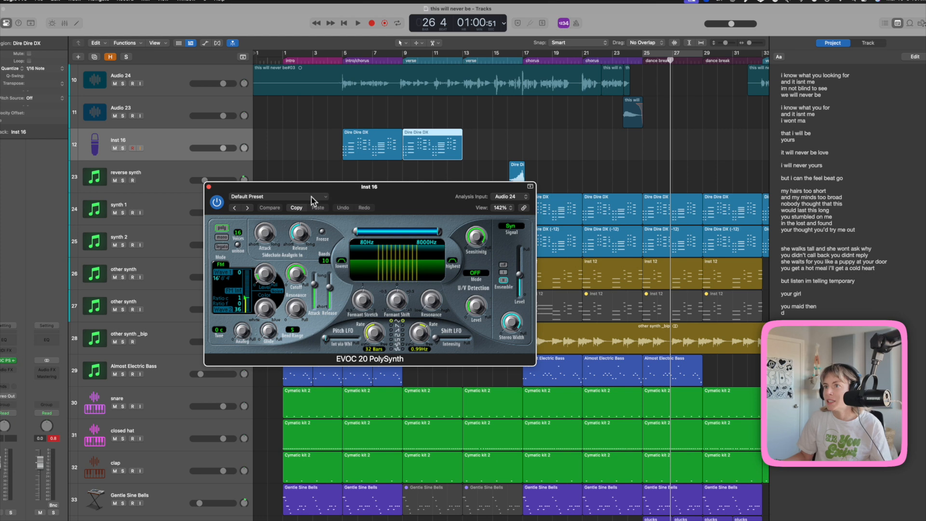
click(323, 196)
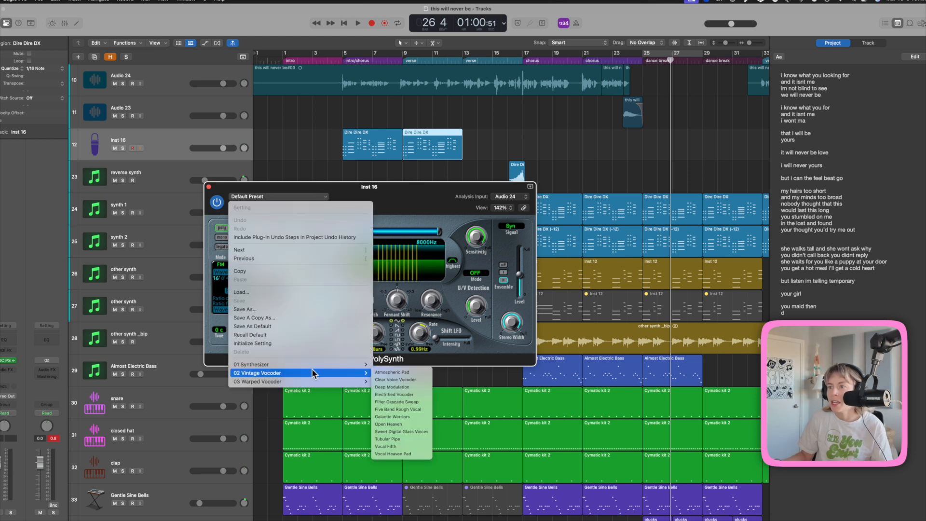
mouse_move(311, 372)
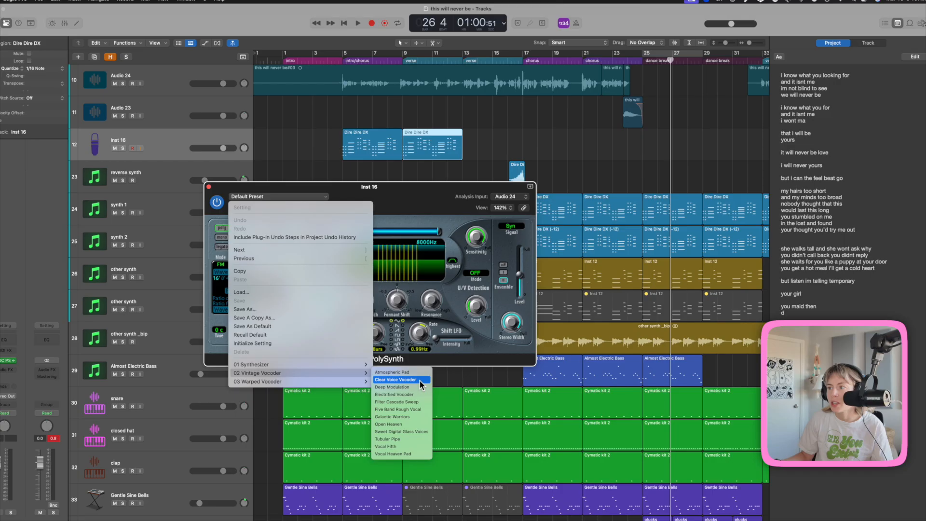
click(402, 379)
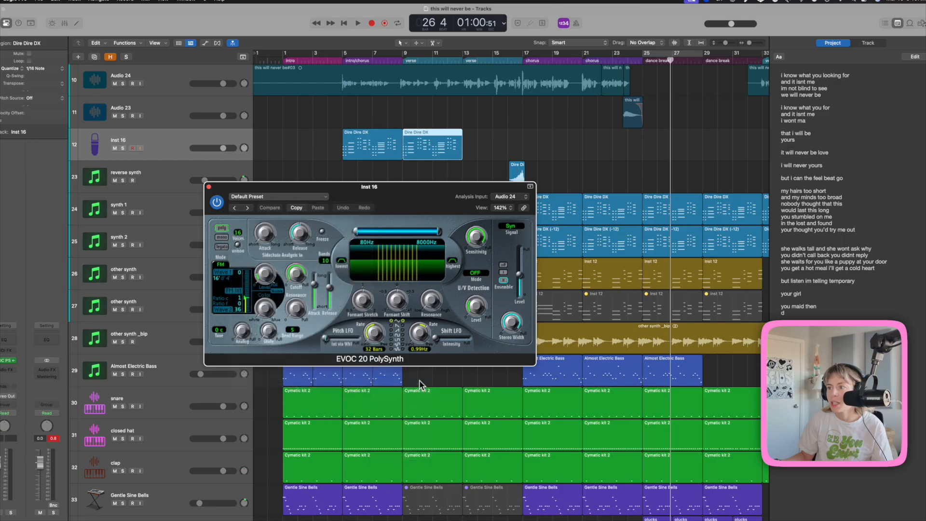
Solo the Clear Voice Vocoder track and position playback at the start of the intro/chorus at bar 5
click(343, 62)
click(123, 148)
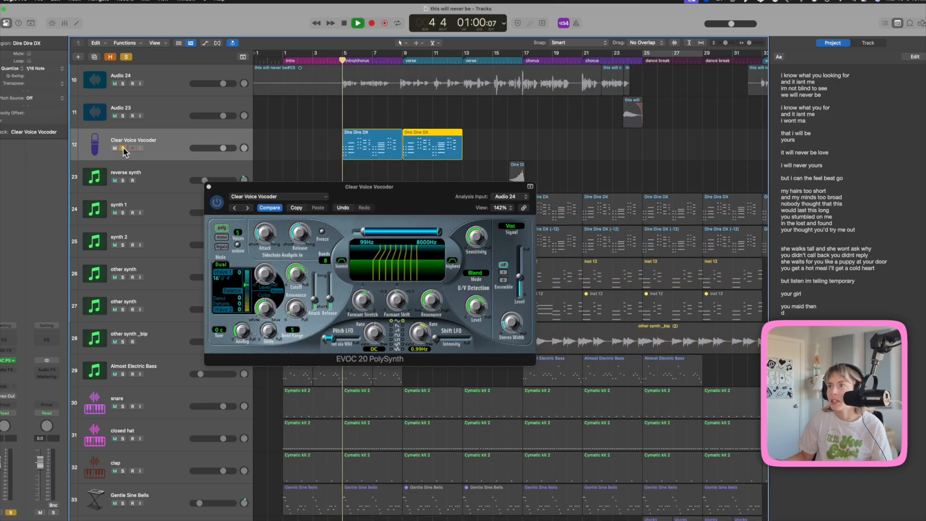
Open the vocoder region at bar 5 in the Piano Roll and extend all its notes to legato, keeping the overlapped chord notes
double_click(378, 144)
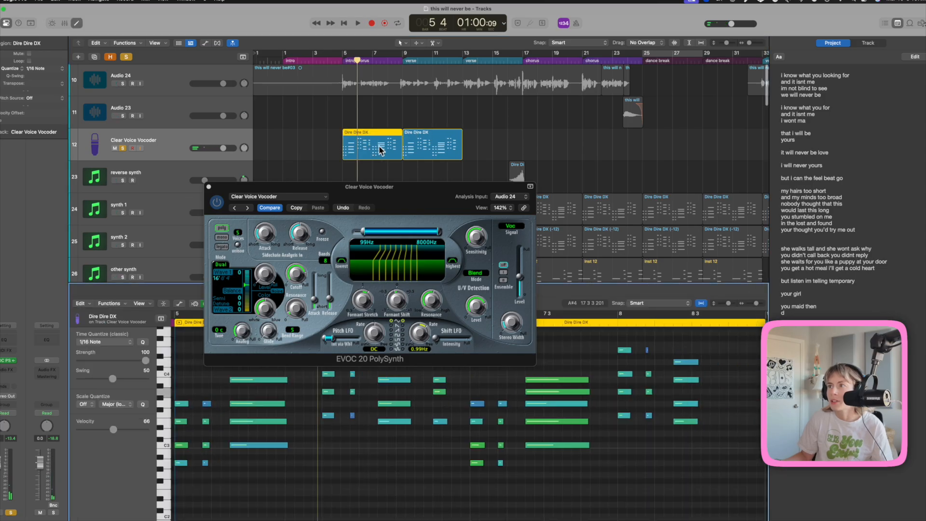
click(213, 191)
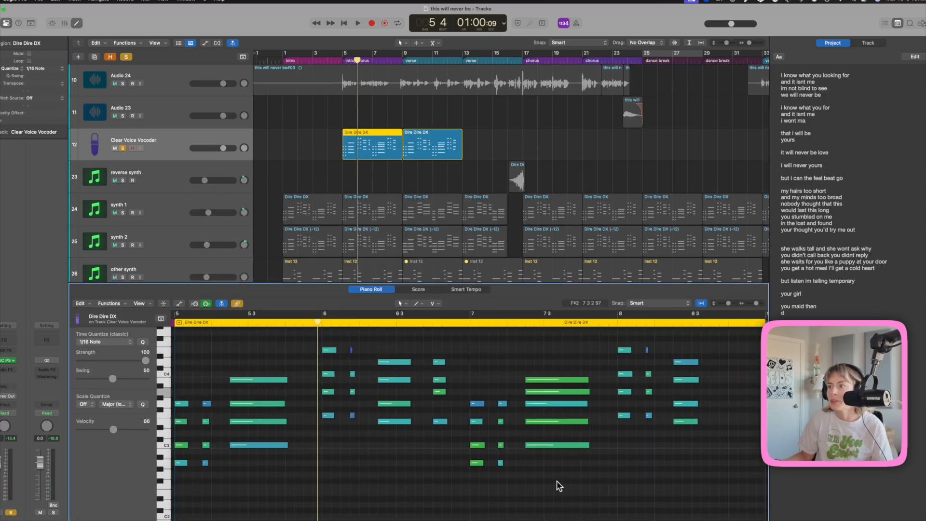
drag(607, 502, 381, 383)
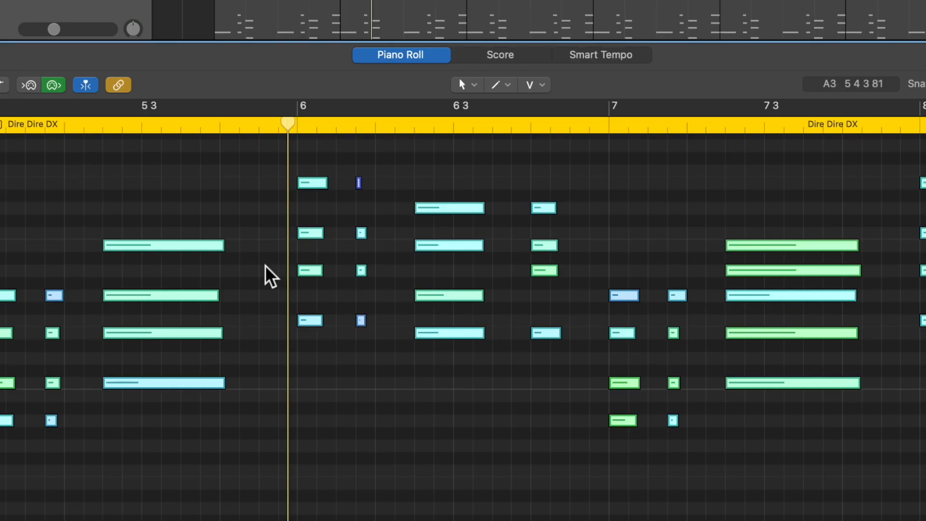
key(shift+backslash)
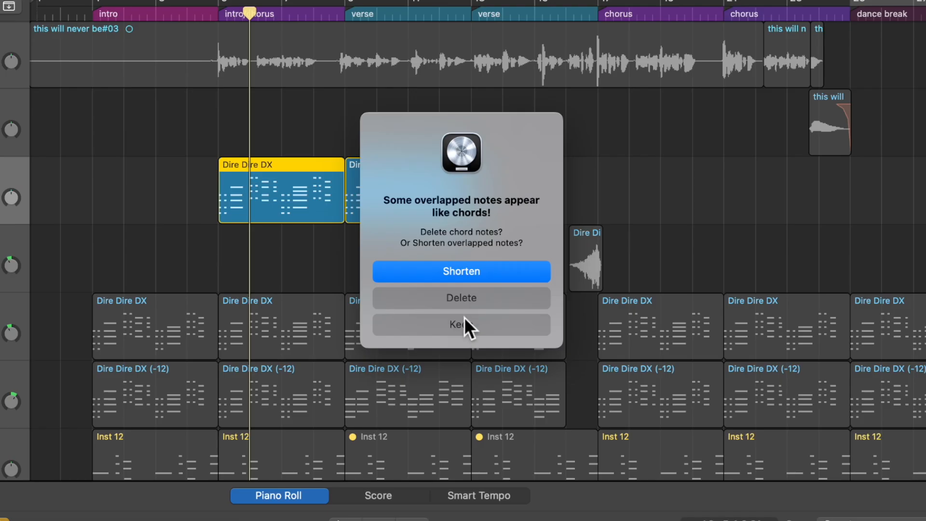
click(466, 325)
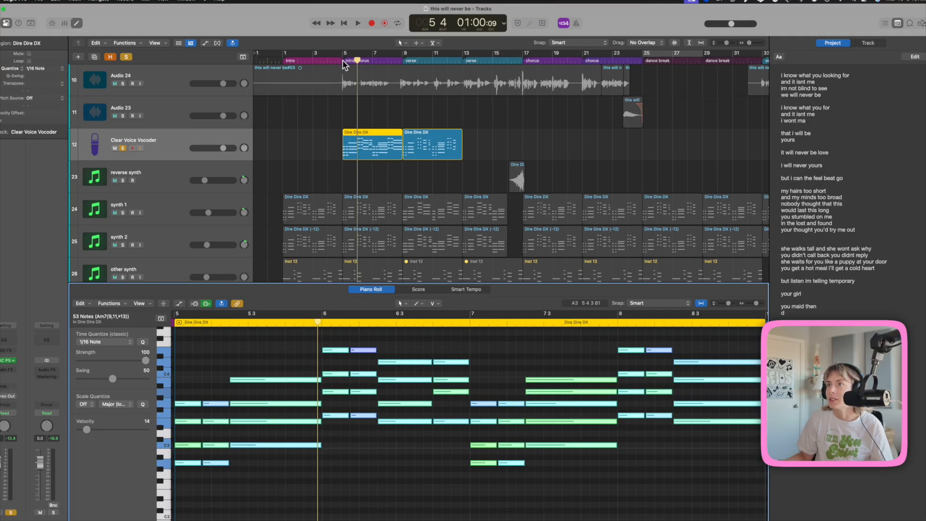
Play the legato vocoder part from bar 5 and delete the repeated region at bar 9
click(345, 63)
key(space)
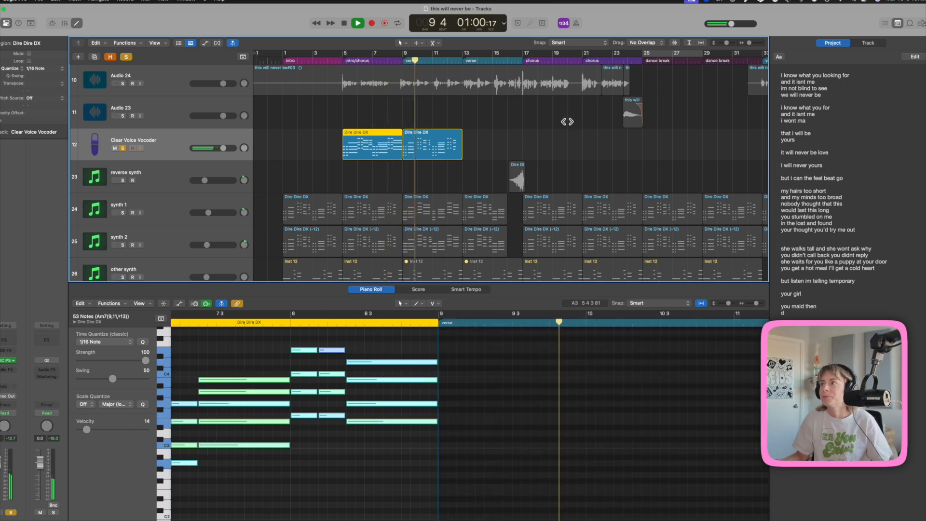
click(413, 145)
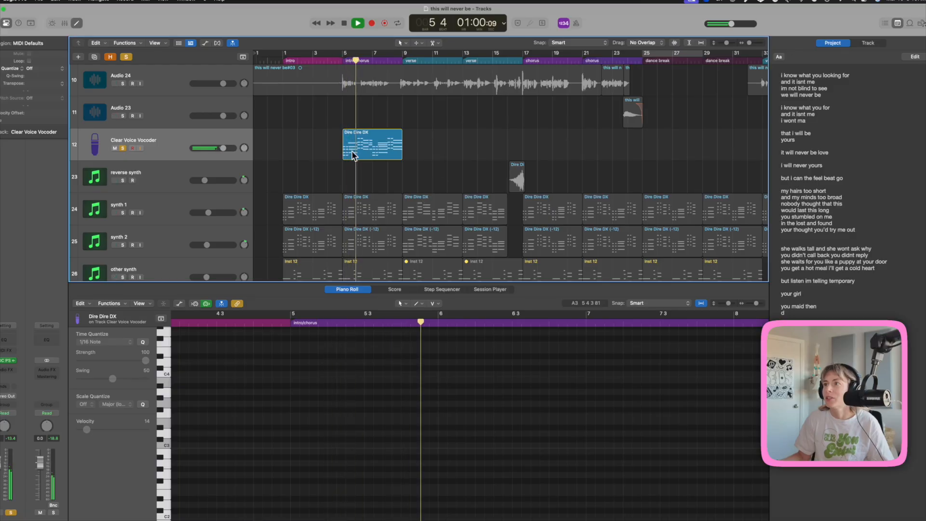
key(space)
Copy the legato vocoder region to the choruses at bars 17 and 21 and play from bar 17
drag(354, 154, 534, 152)
click(523, 58)
key(space)
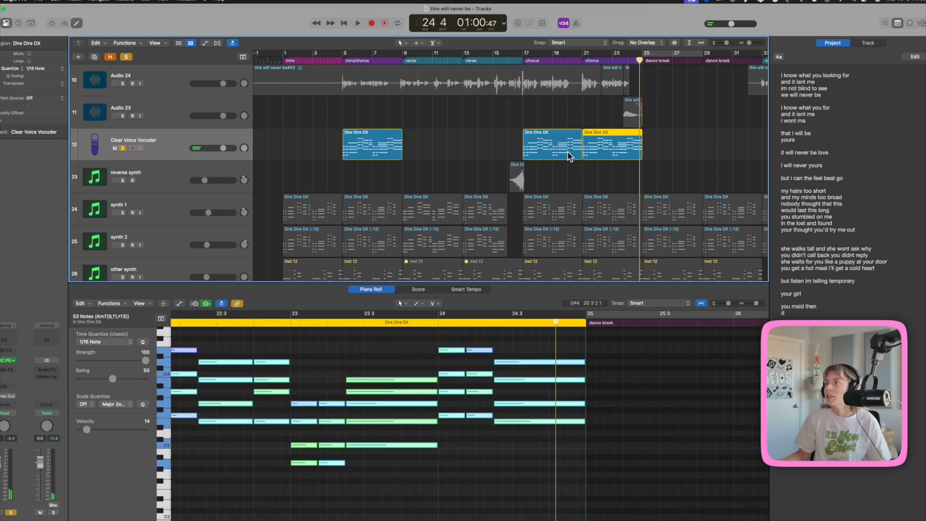
Select the vocoder region at bar 17 and replay the chorus while checking its notes in the Piano Roll
click(569, 155)
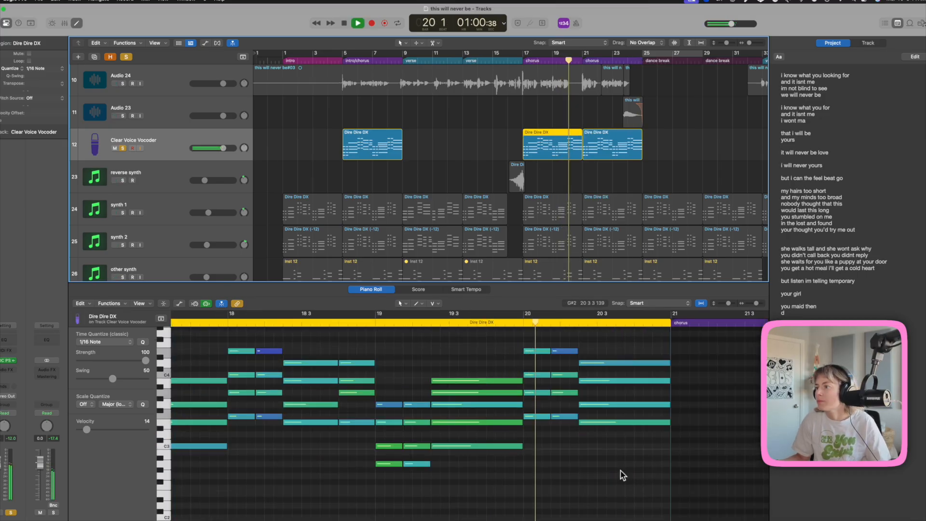
key(space)
click(525, 61)
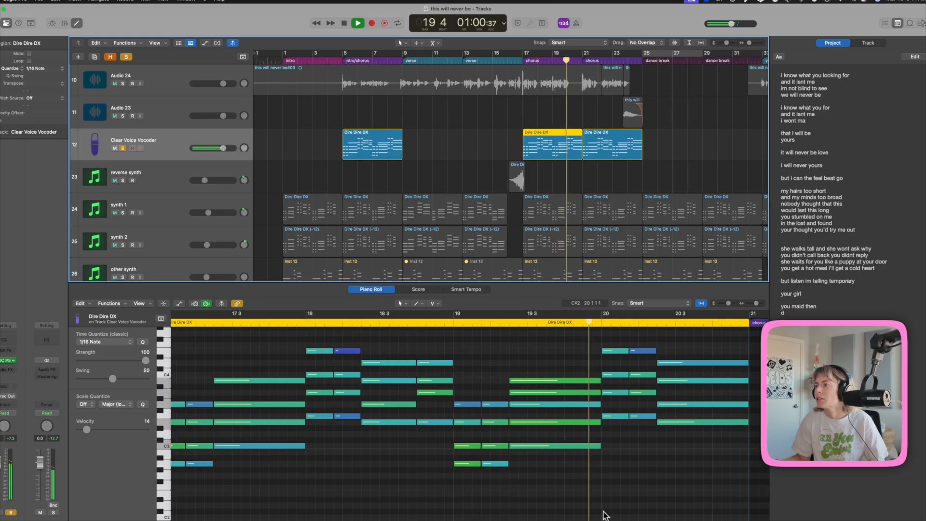
key(space)
drag(632, 419, 638, 337)
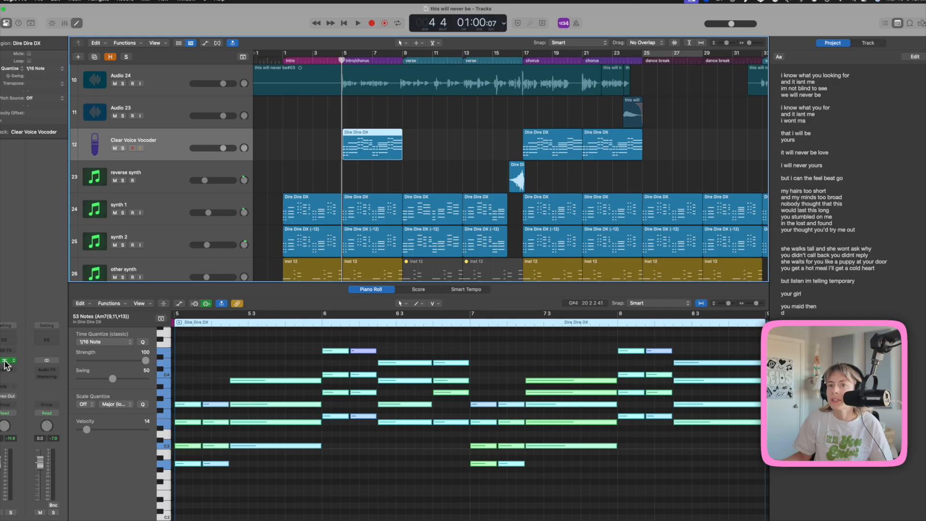
Load the Deep Modulation preset in the vocoder track's EVOC 20 PolySynth and audition the soloed track from bar 5
click(5, 361)
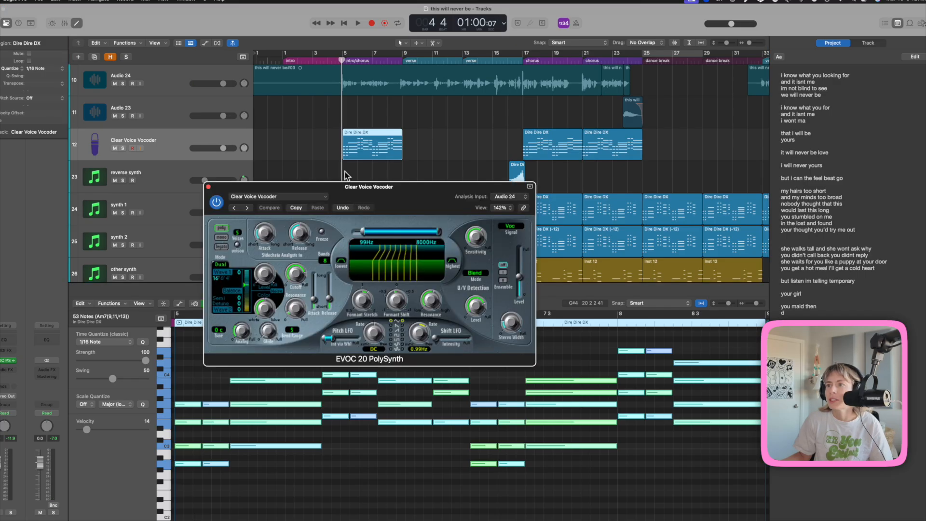
click(246, 208)
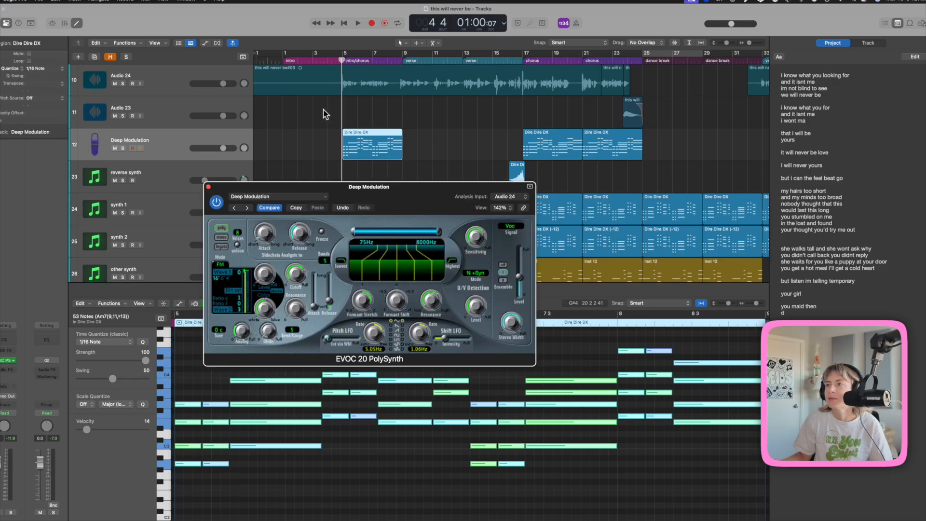
key(space)
click(123, 148)
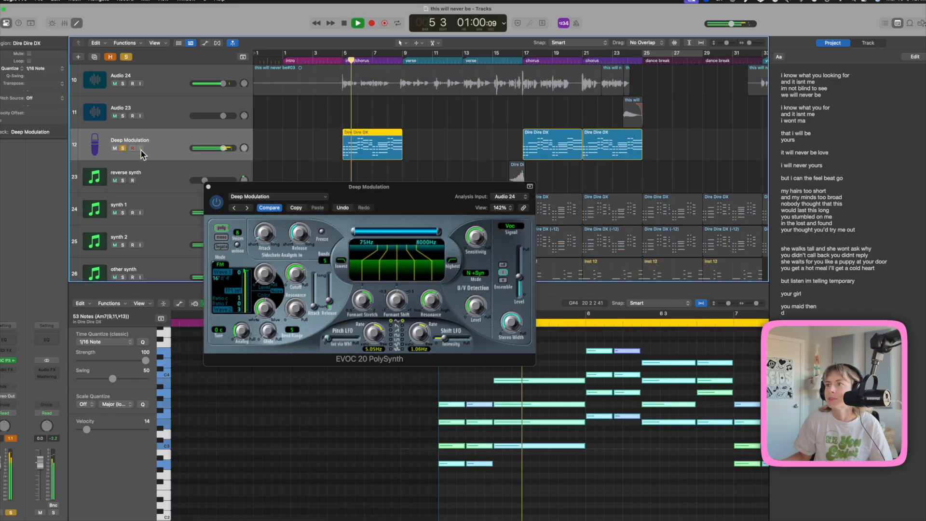
Audition the vocoder presets Electrified Vocoder, Filter Cascade Sweep, Five Band Rough Vocal and Galactic Warriors, with playback cycling from bar 5 to bar 9
click(247, 208)
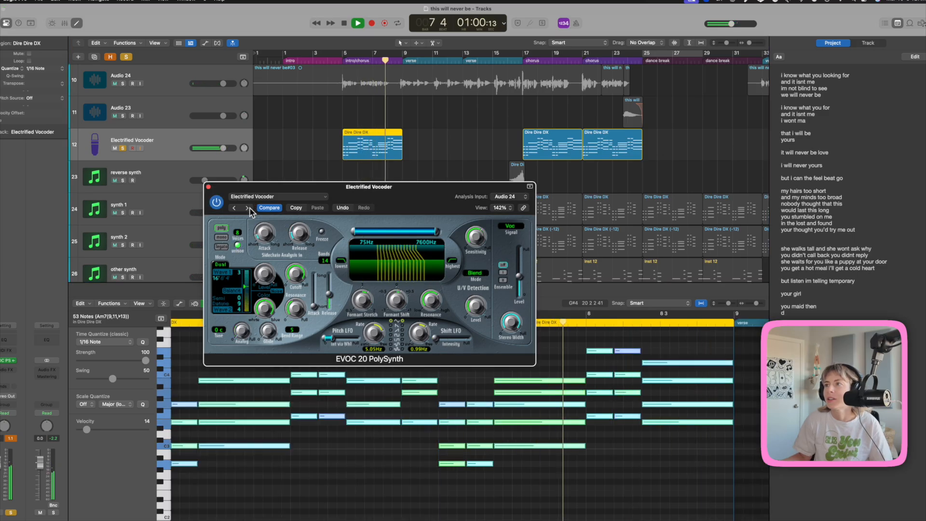
click(247, 208)
key(c)
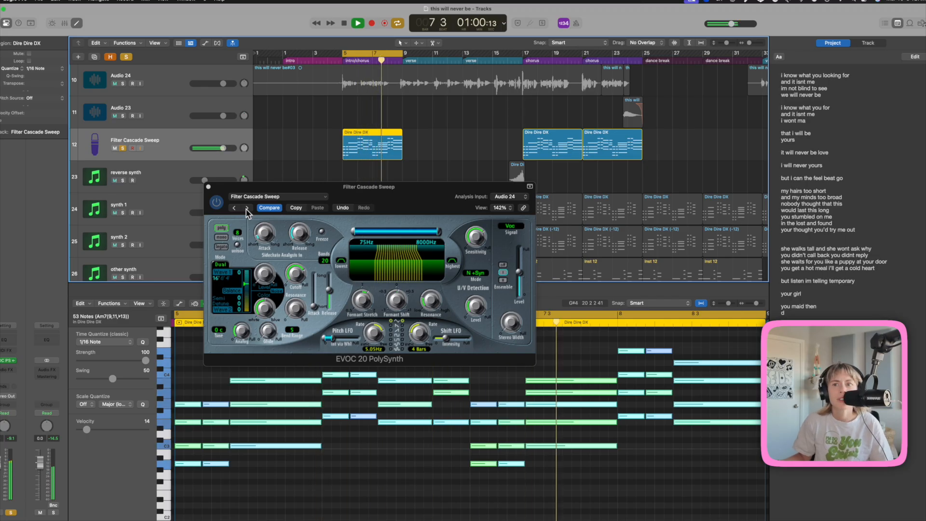
click(246, 208)
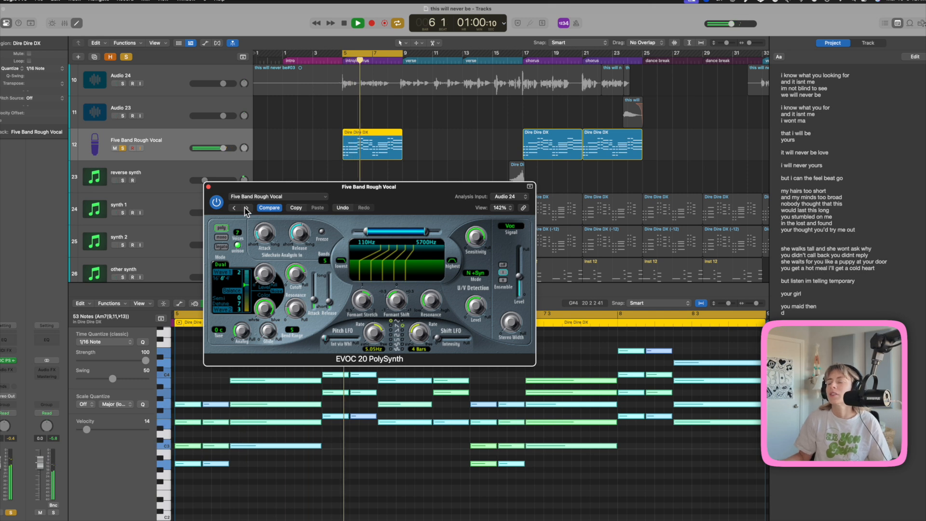
click(246, 208)
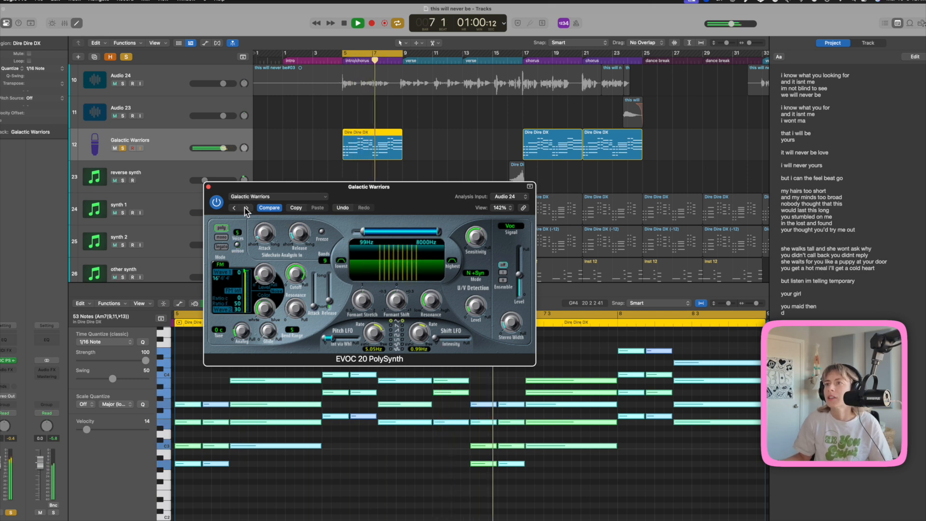